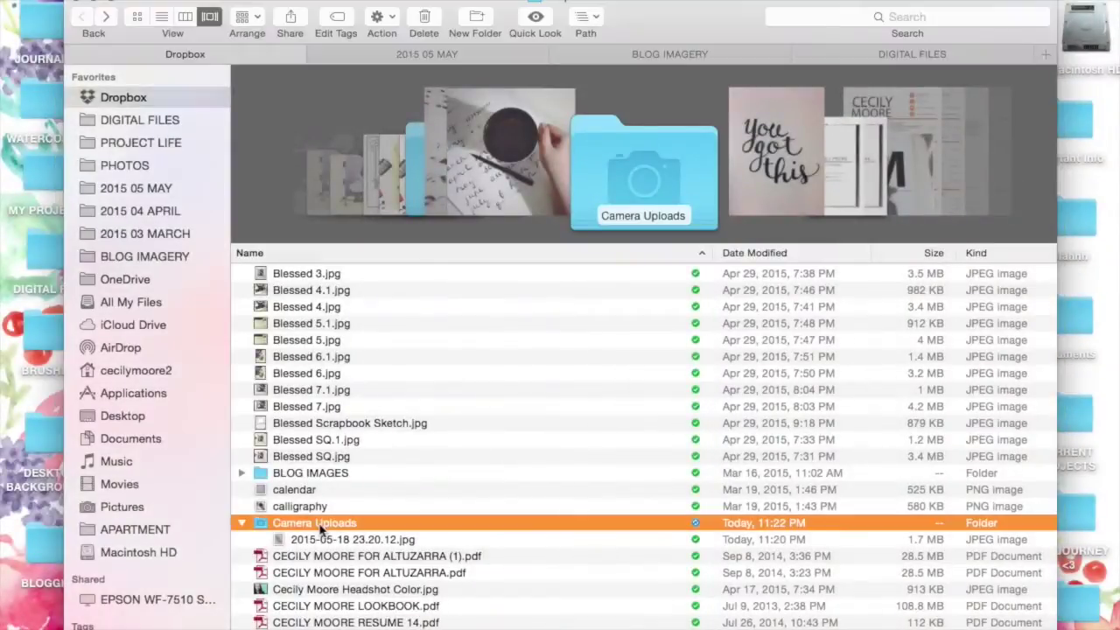
Open the photo 2015-05-18 23.20.12.jpg from the Camera Uploads folder in Photoshop and enlarge its document window.
double_click(320, 524)
left_click_drag(322, 130, 28, 451)
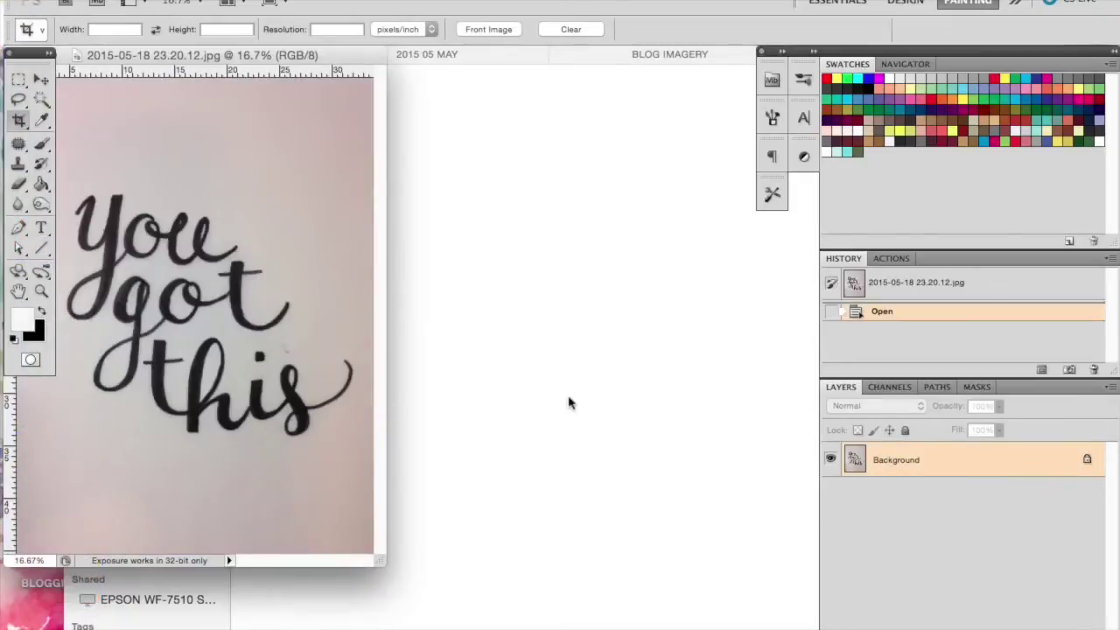
left_click_drag(374, 564, 678, 623)
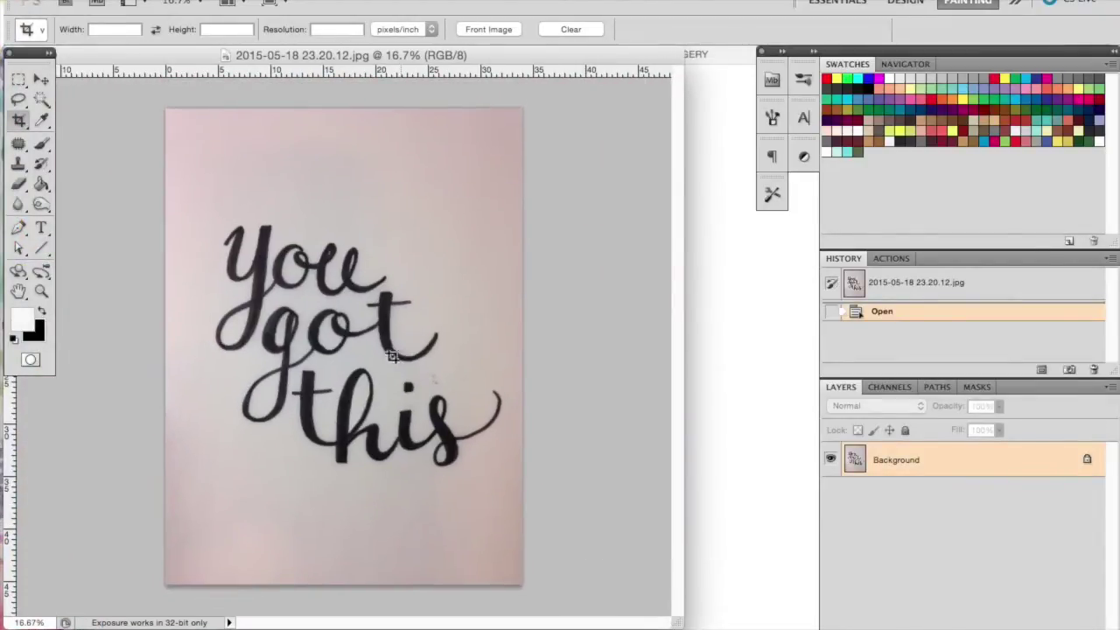
Erase the paper background surrounding the "you got this" lettering with the Magic Eraser Tool.
left_click(20, 186)
left_click(19, 185)
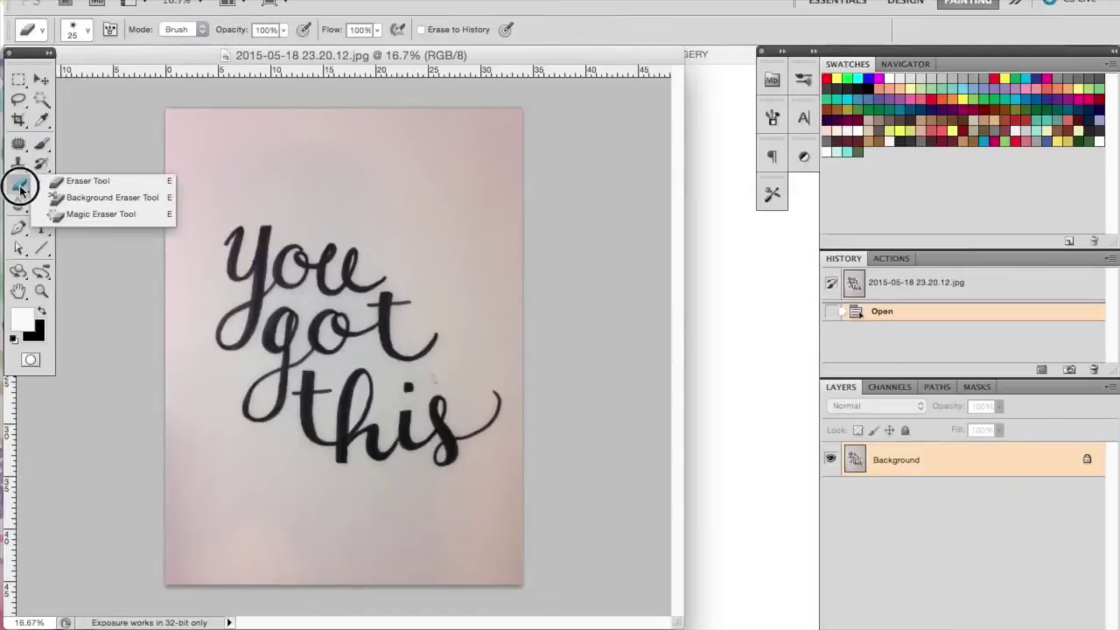
left_click(103, 216)
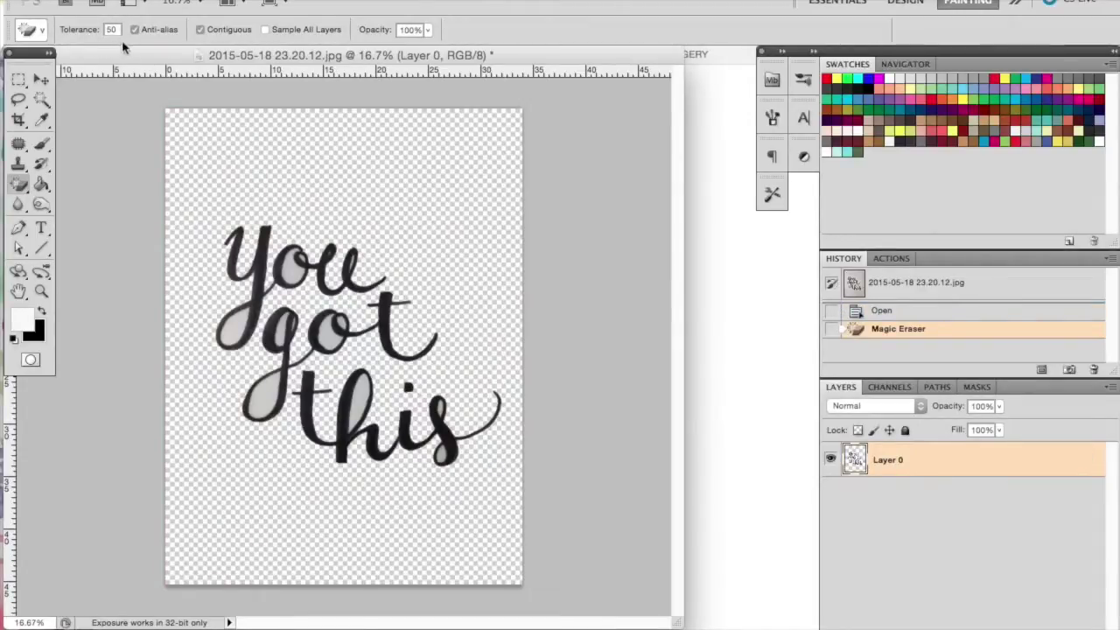
Erase the paper areas enclosed inside the letter loops of "you", "got" and "this" with the Magic Eraser.
left_click(289, 275)
left_click(305, 262)
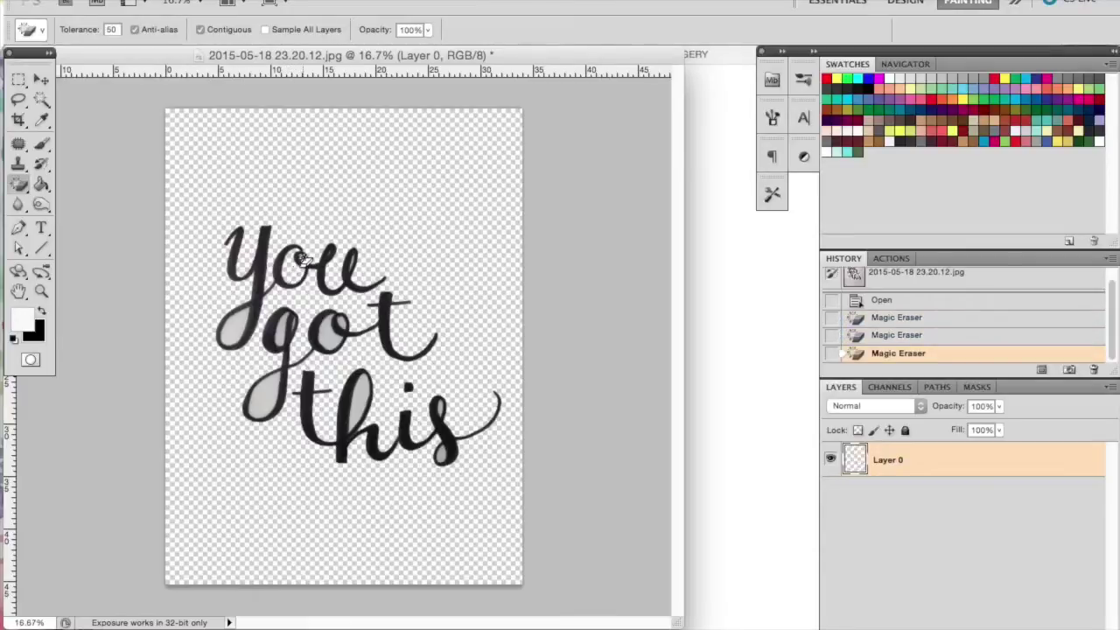
left_click(247, 327)
left_click(284, 338)
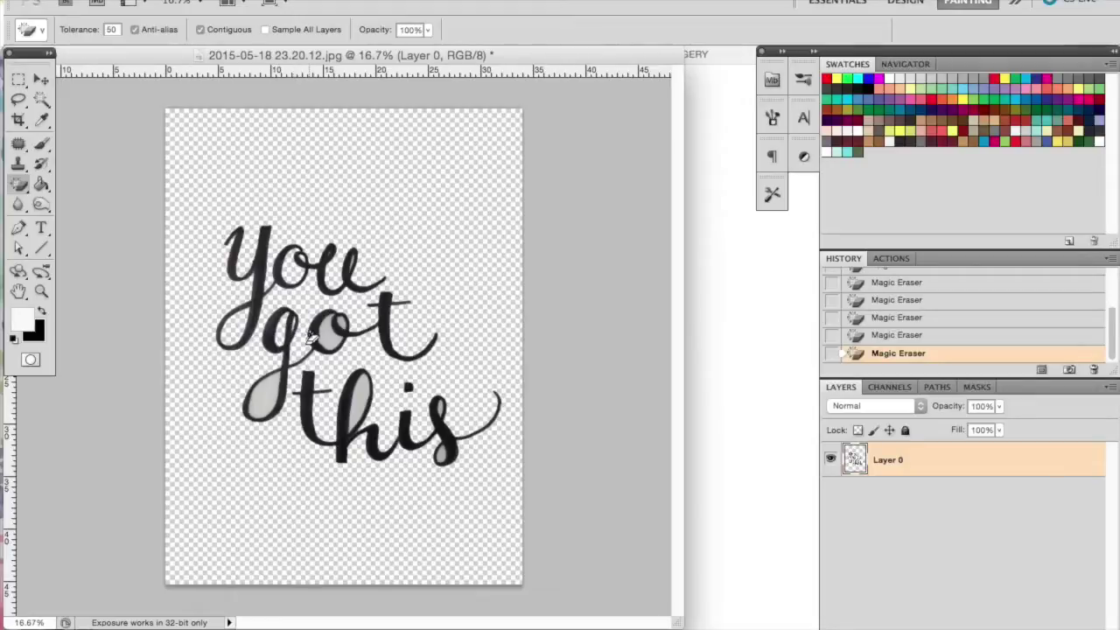
left_click(329, 338)
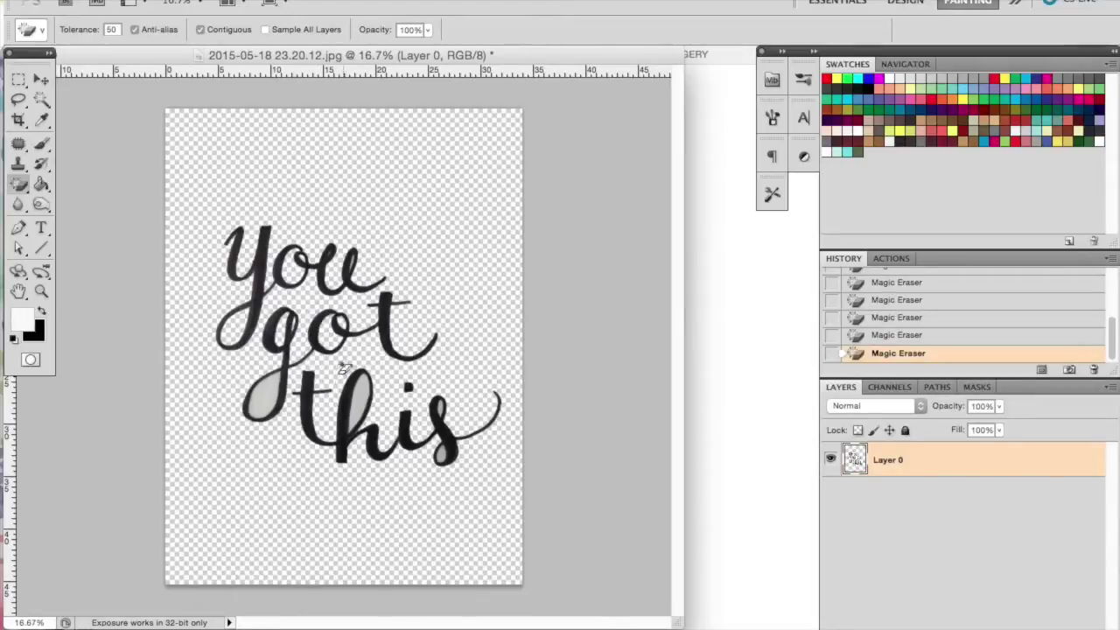
left_click(269, 401)
left_click(358, 409)
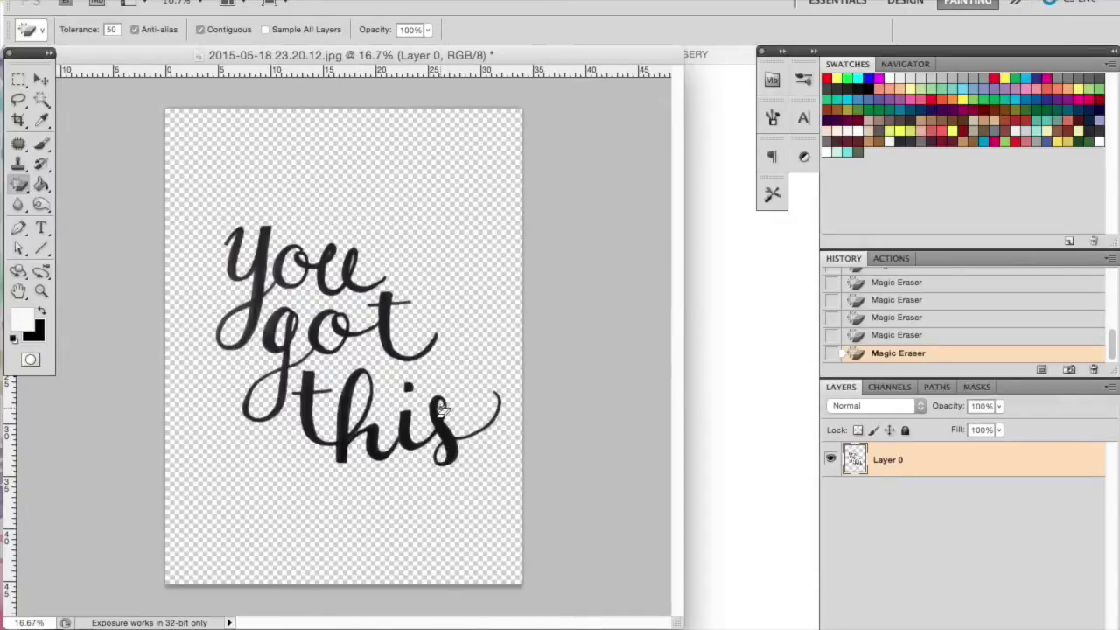
Erase the leftover paper inside the narrow right-hand loop of the "u" in "you" with the Magic Eraser.
key("z")
left_click_drag(250, 252, 314, 281)
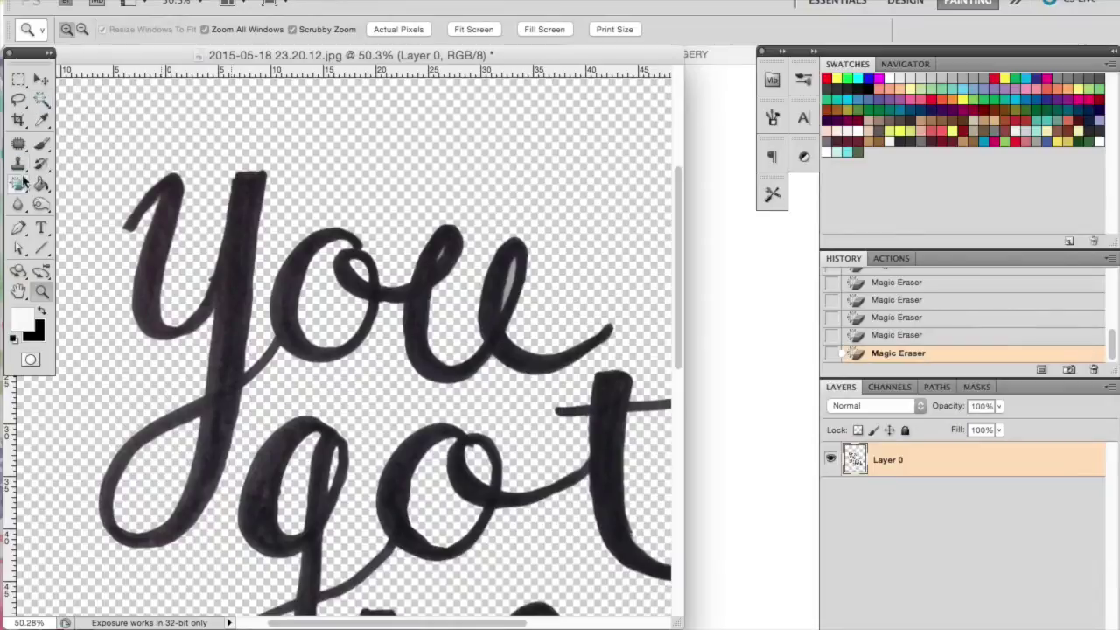
key("e")
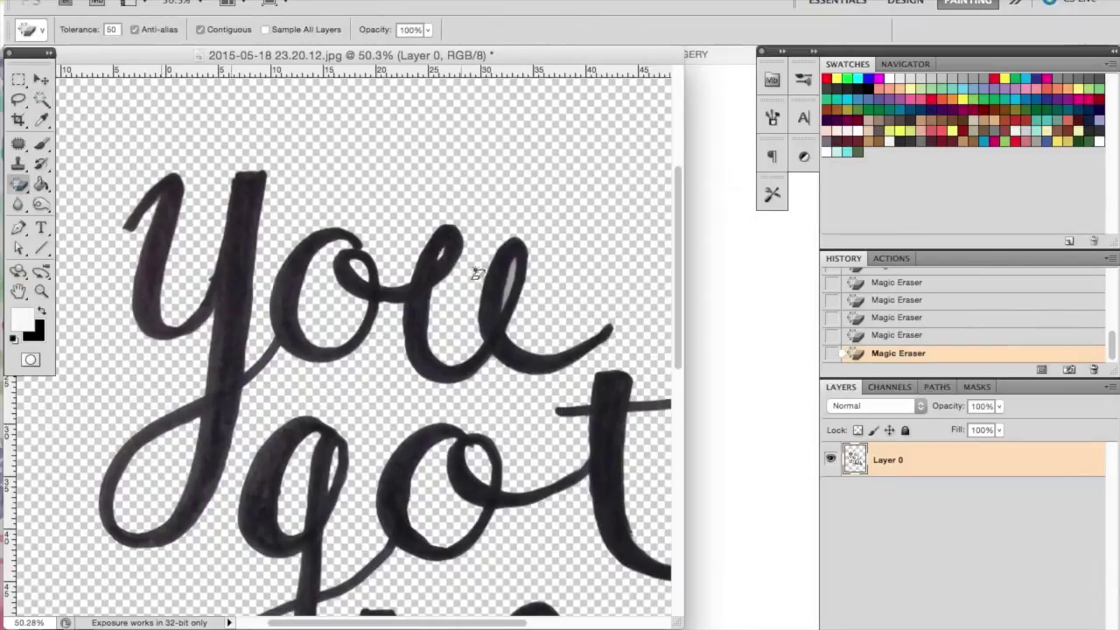
left_click(514, 290)
key("super+z")
left_click(512, 283)
Examine the enlarged words "got" and "this" for leftover paper between the strokes.
scroll(451, 459, "down", 4)
scroll(448, 465, "down", 3)
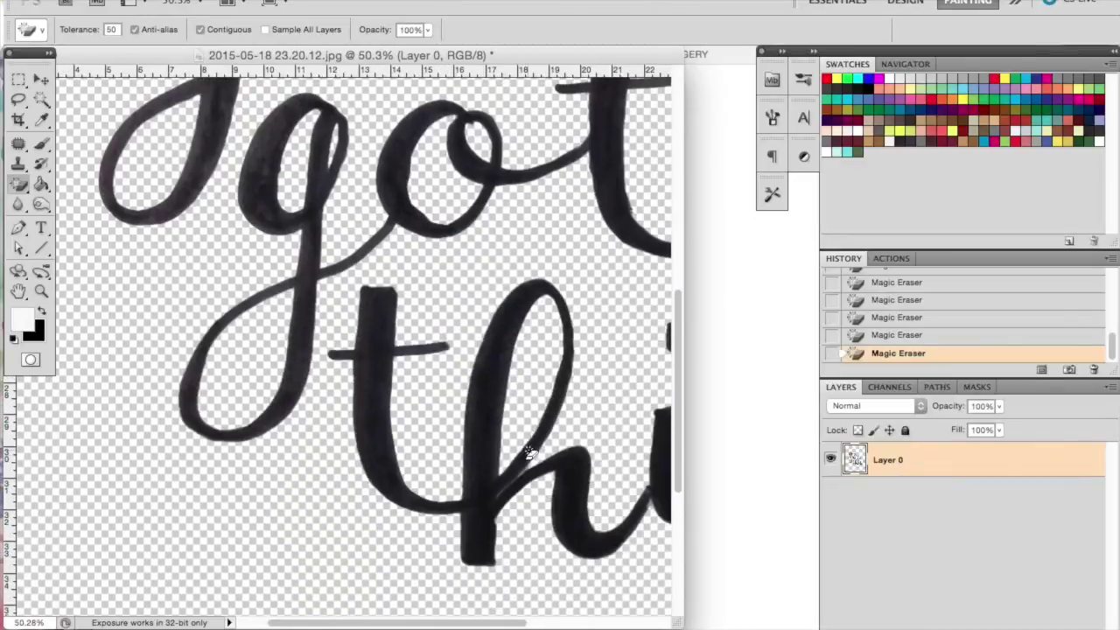
scroll(448, 465, "right", 5)
scroll(573, 476, "right", 2)
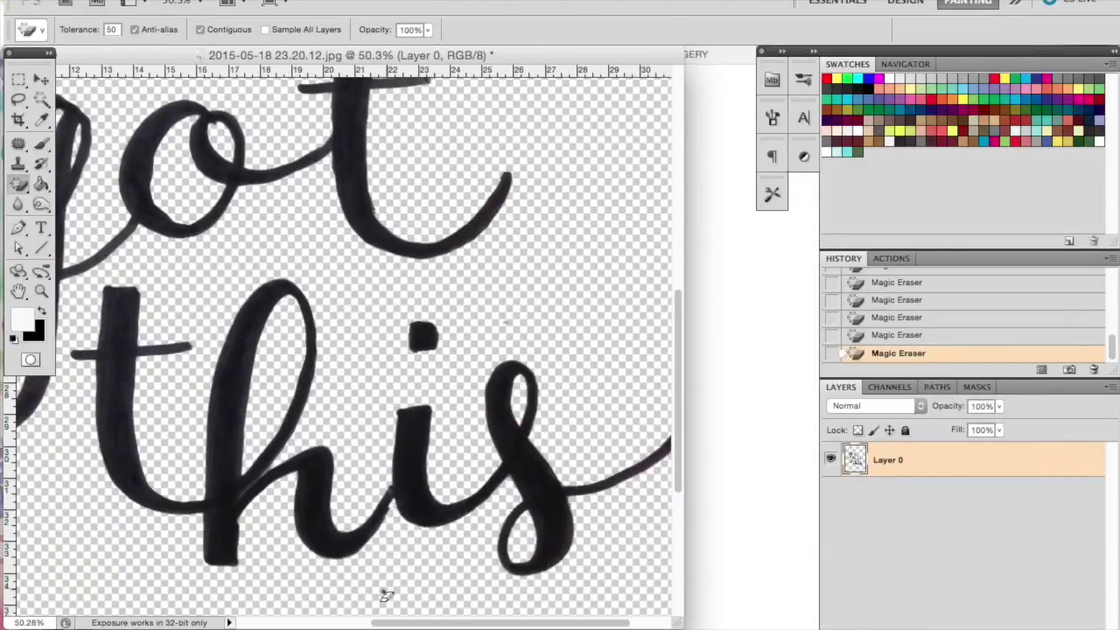
scroll(229, 410, "left", 6)
scroll(245, 385, "up", 3)
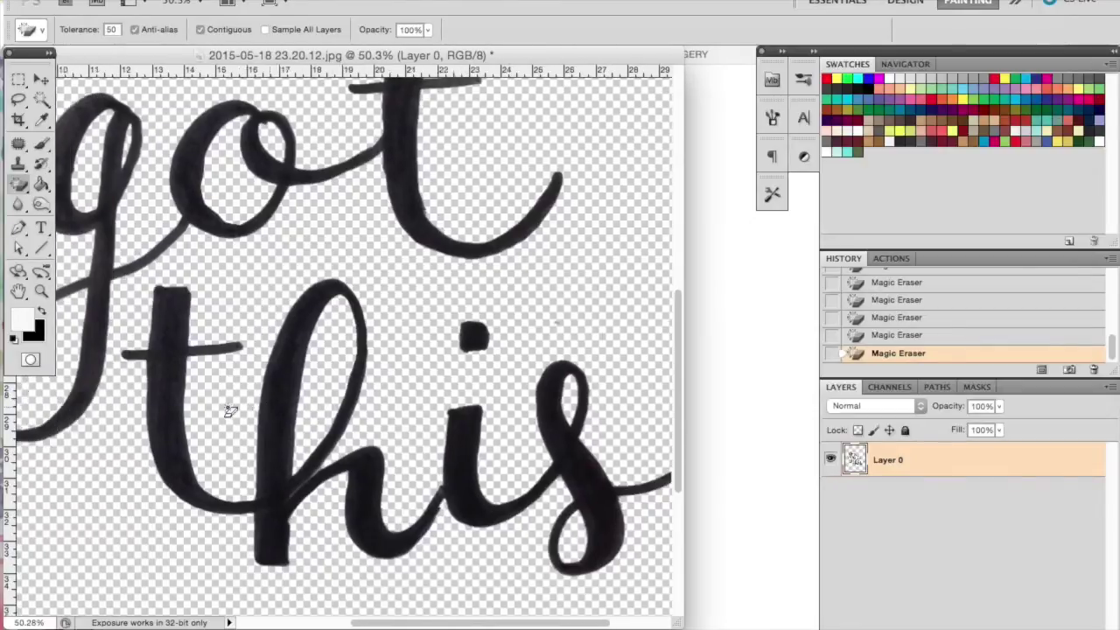
scroll(256, 363, "up", 3)
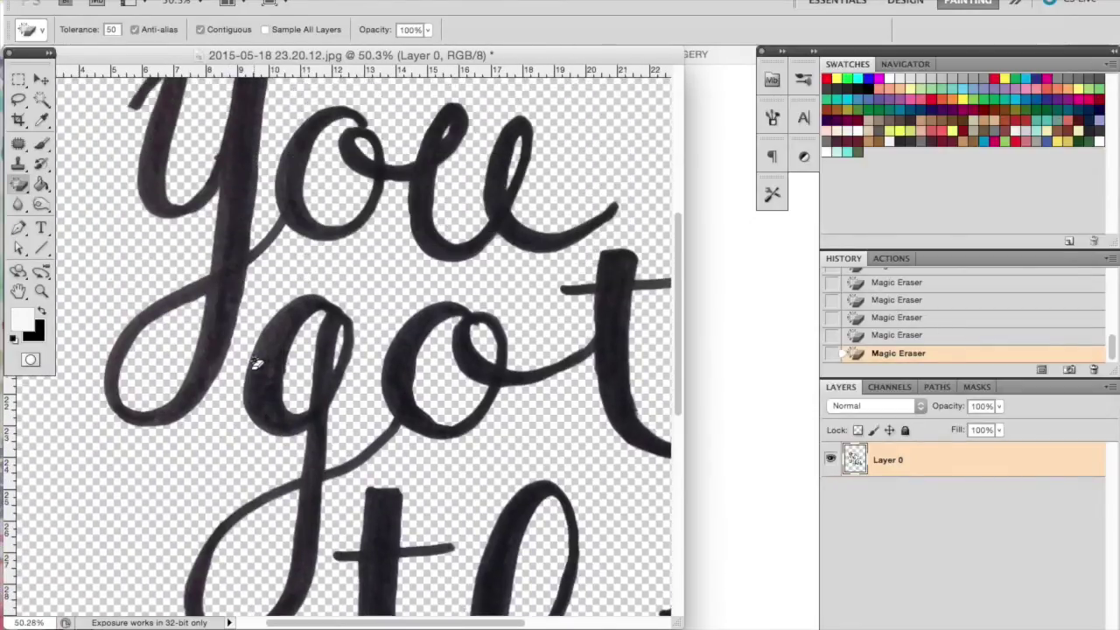
left_click(41, 291)
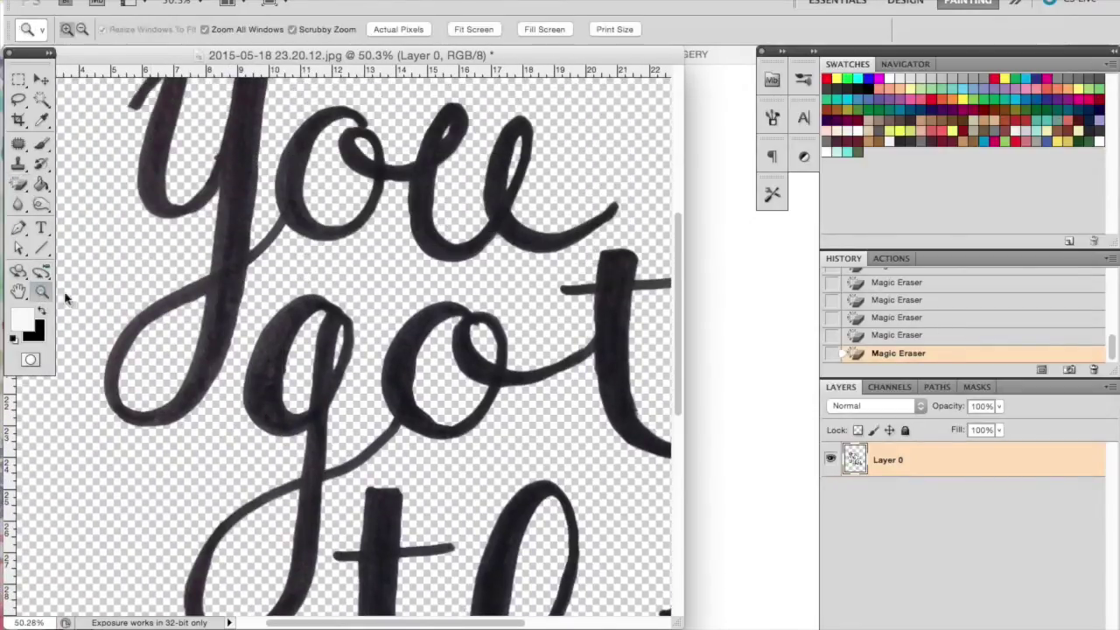
Clean up the rough edge on the inner side of the "y" using the Eraser with a hard round 25 px brush.
left_click(18, 184)
left_click_drag(19, 189, 65, 182)
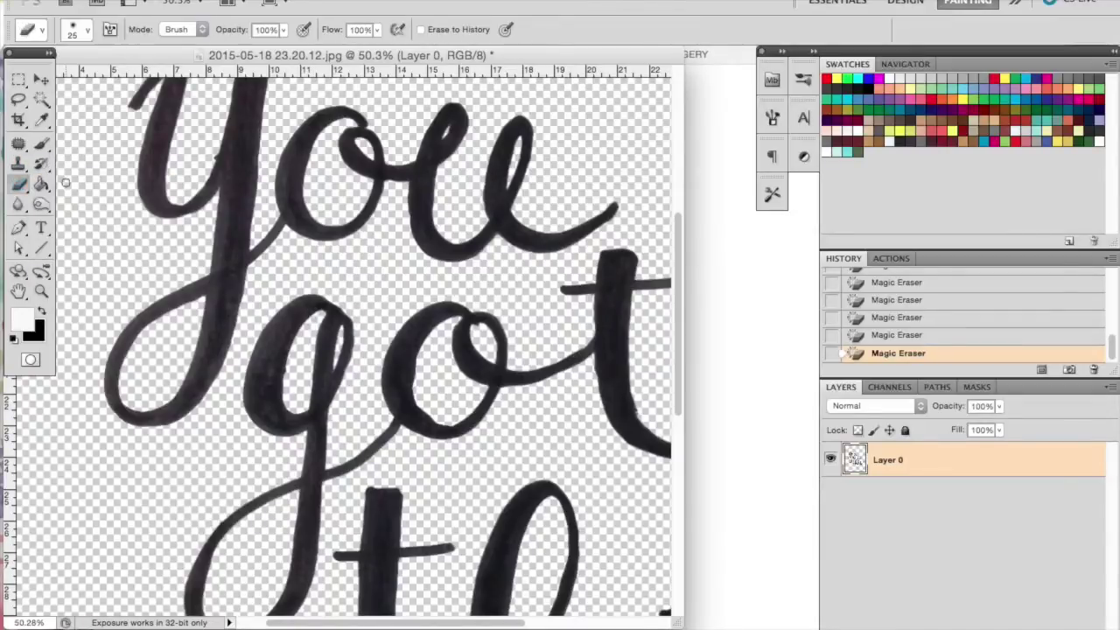
left_click(204, 163)
left_click(84, 32)
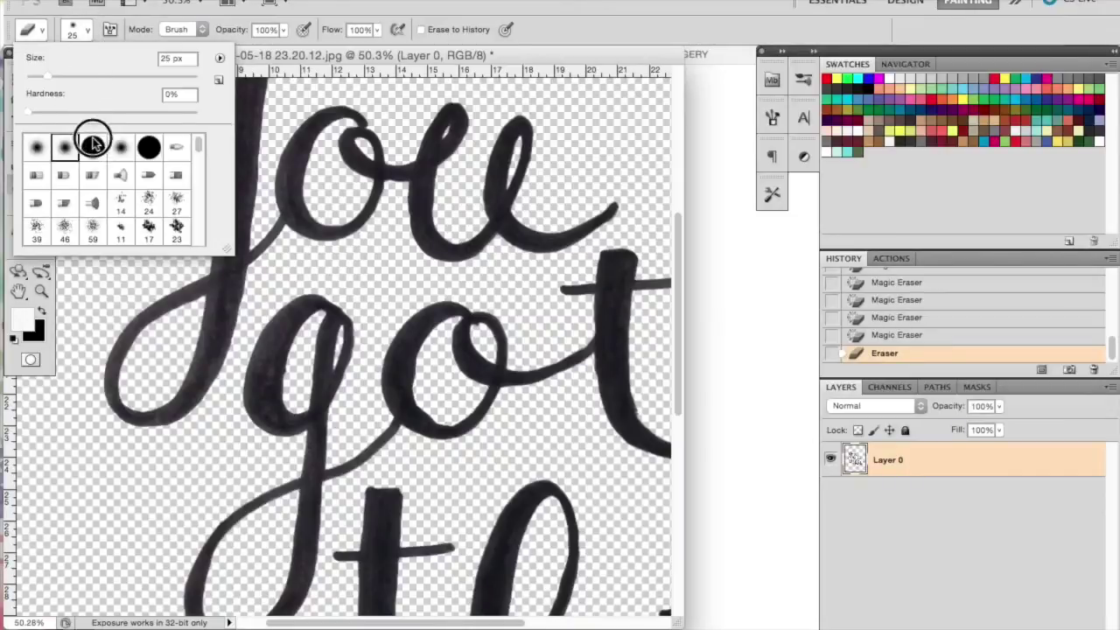
double_click(91, 145)
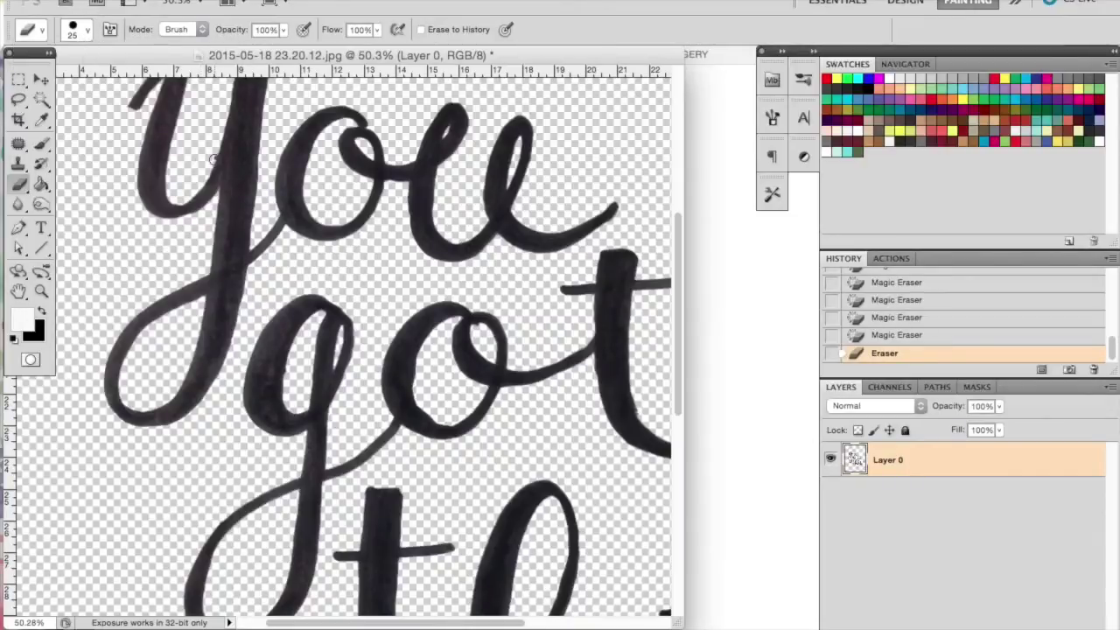
mouse_move(213, 161)
left_mouse_down()
mouse_move(214, 143)
mouse_move(206, 166)
left_mouse_up()
key("super+z")
Darken the lettering to solid black with a Levels adjustment, setting the black input level to 253.
left_click(41, 291)
left_click(344, 315, "alt")
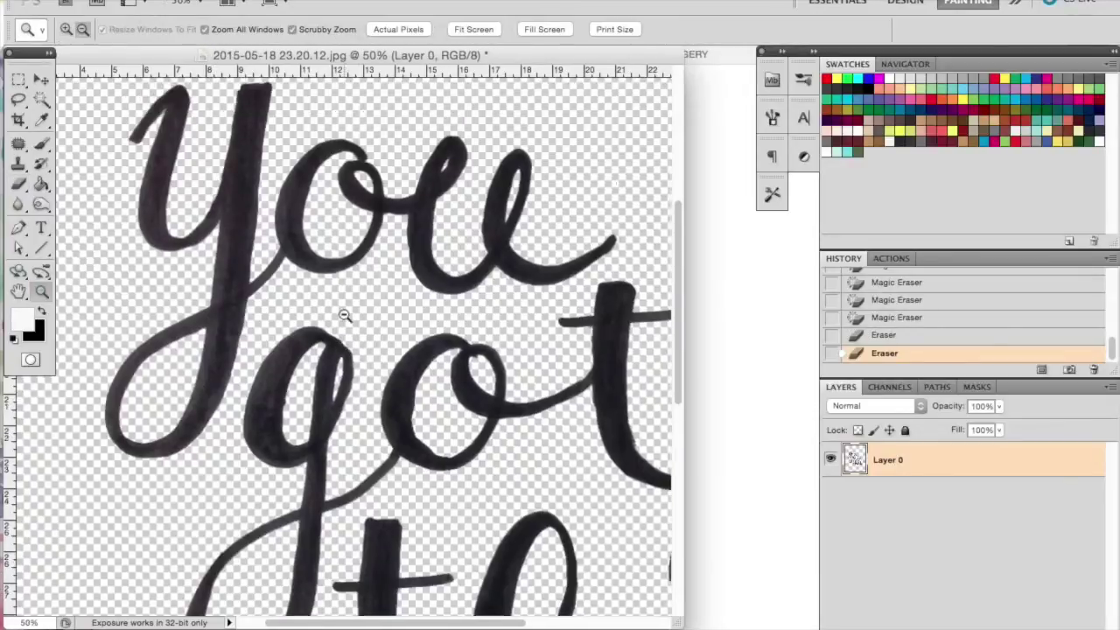
left_click(344, 315, "alt")
left_click(343, 315, "alt")
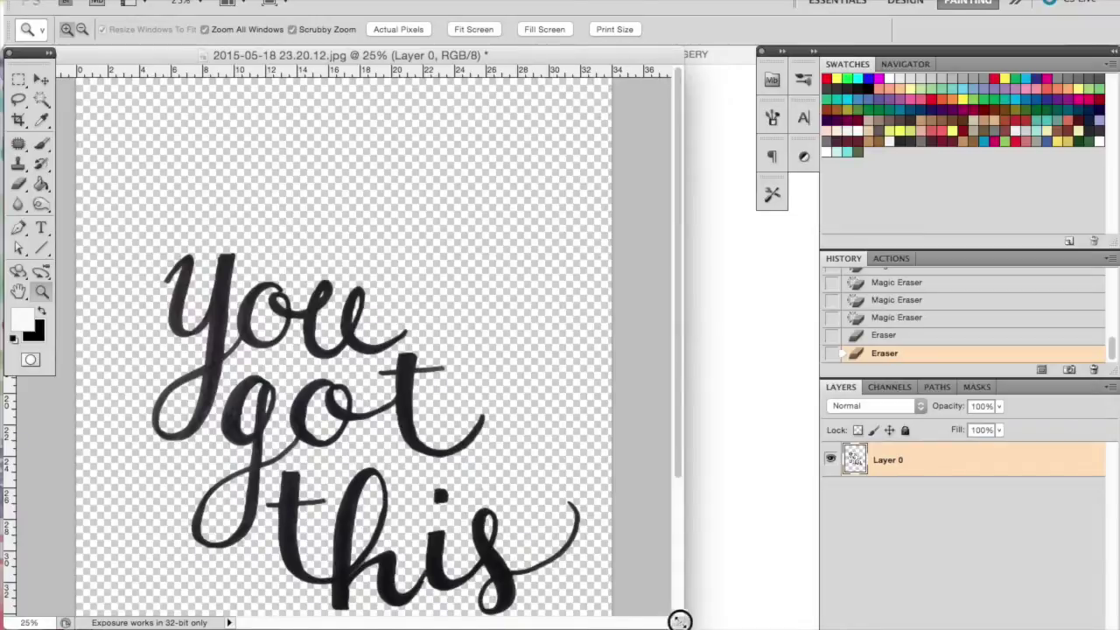
left_click_drag(677, 620, 825, 620)
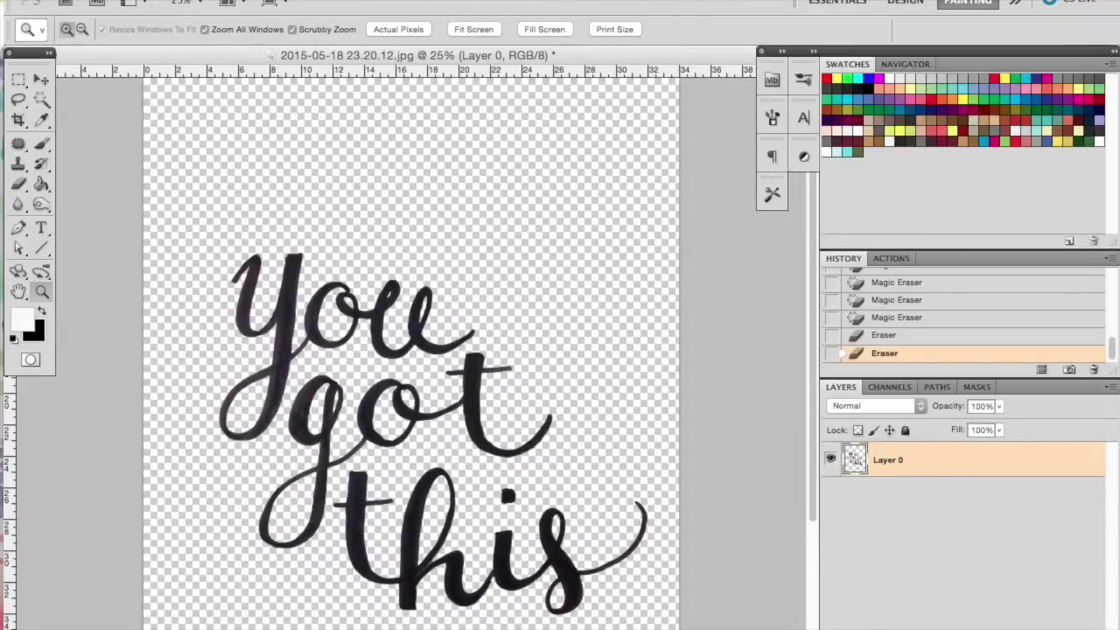
scroll(413, 496, "down", 2)
left_click(175, 2)
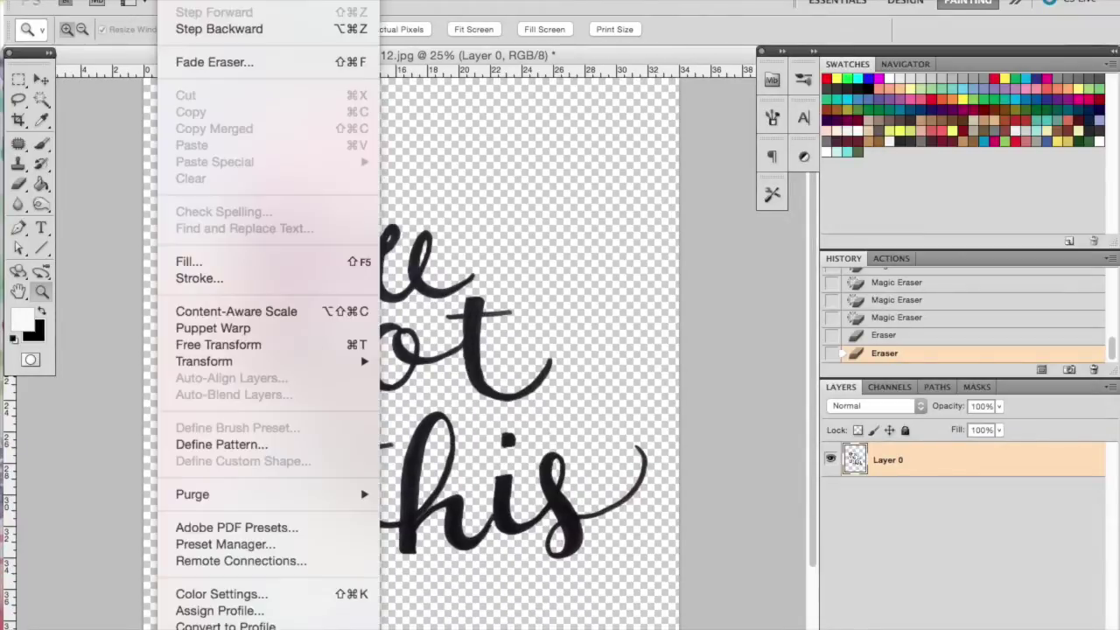
mouse_move(214, 2)
mouse_move(242, 29)
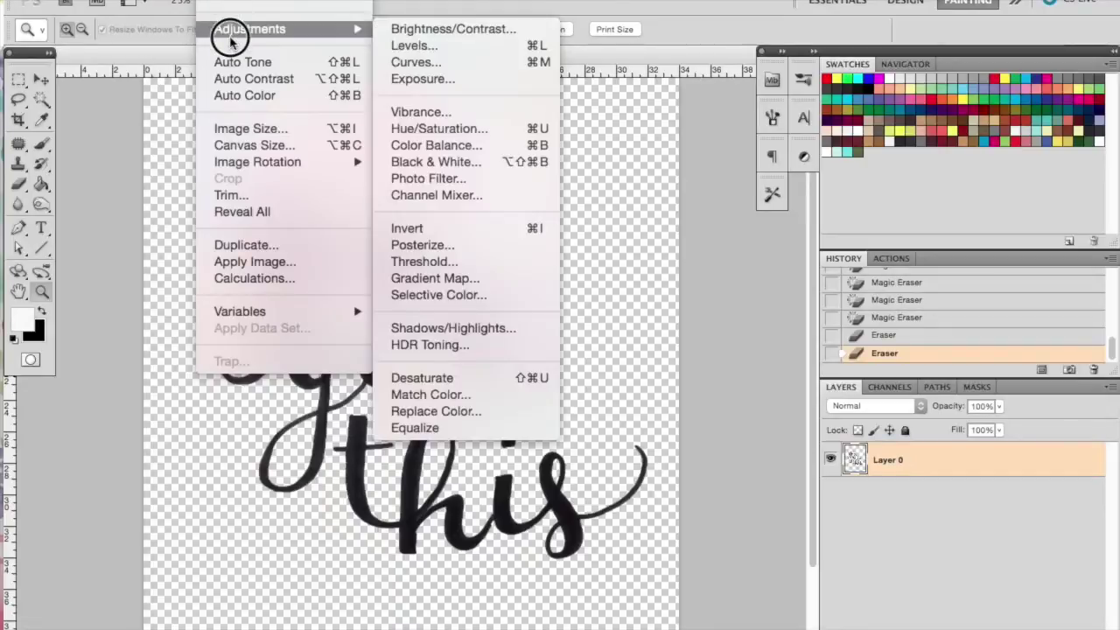
left_click(429, 46)
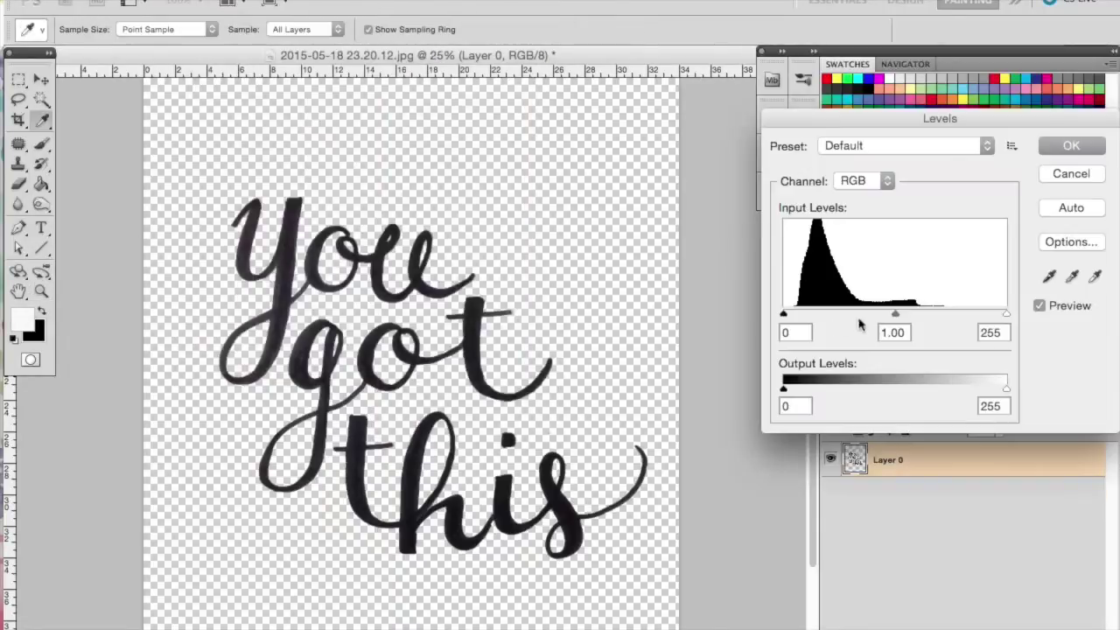
left_click_drag(783, 315, 1033, 324)
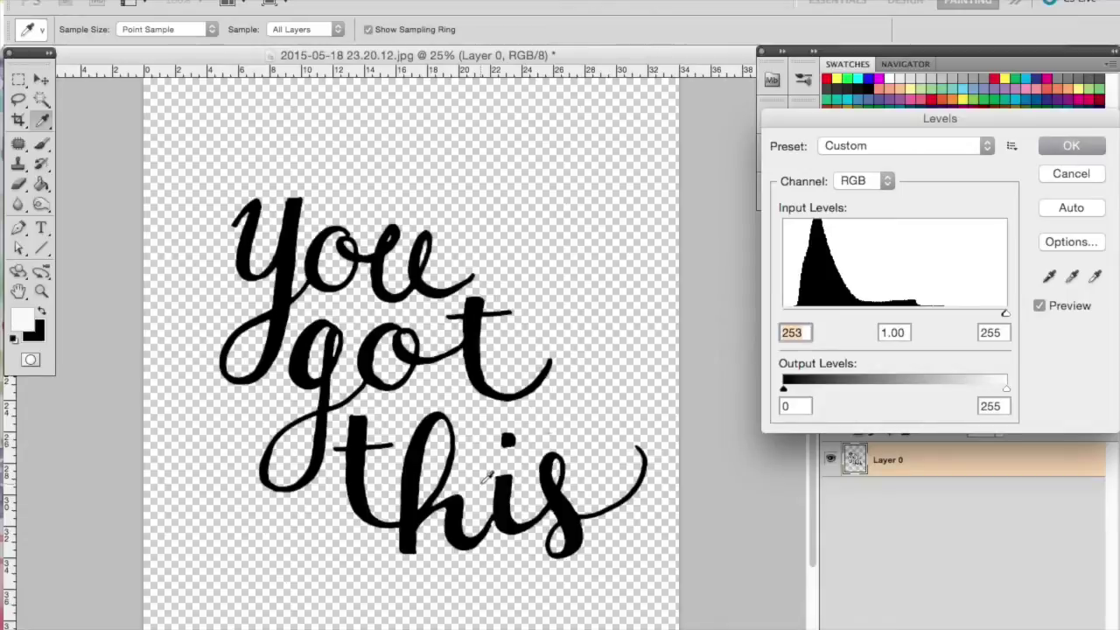
left_click(1068, 146)
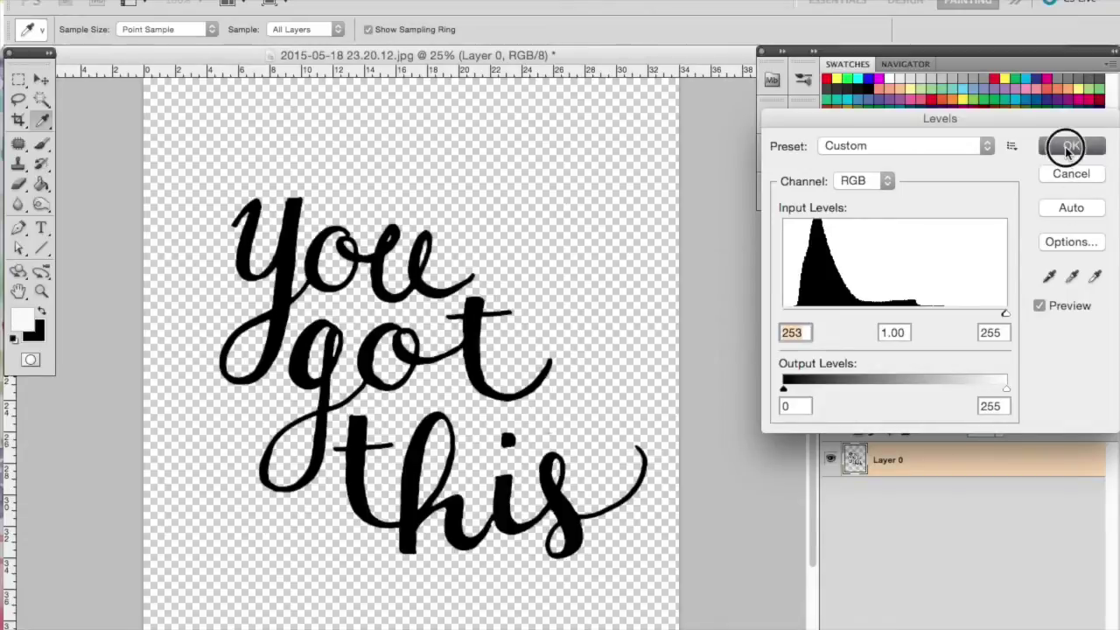
Erase the stray marks inside the "g" and "o" of "got" and the speck beside the dot of the "i" with the Eraser.
left_click(213, 325, "alt")
left_click_drag(543, 403, 601, 441)
scroll(303, 369, "up", 3)
scroll(303, 369, "down", 2)
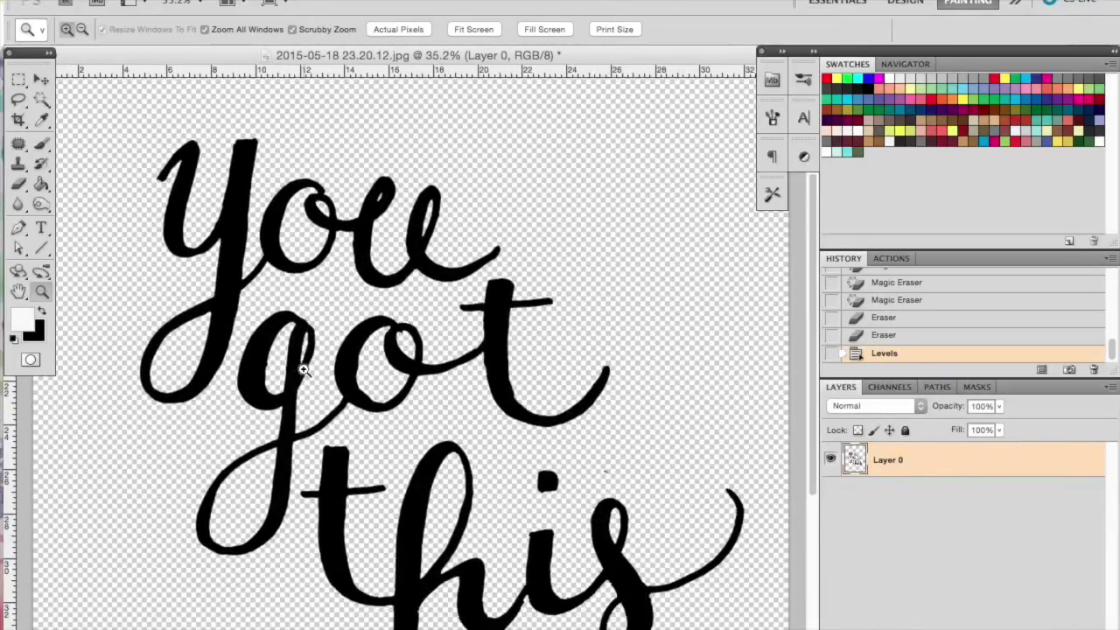
left_click(18, 183)
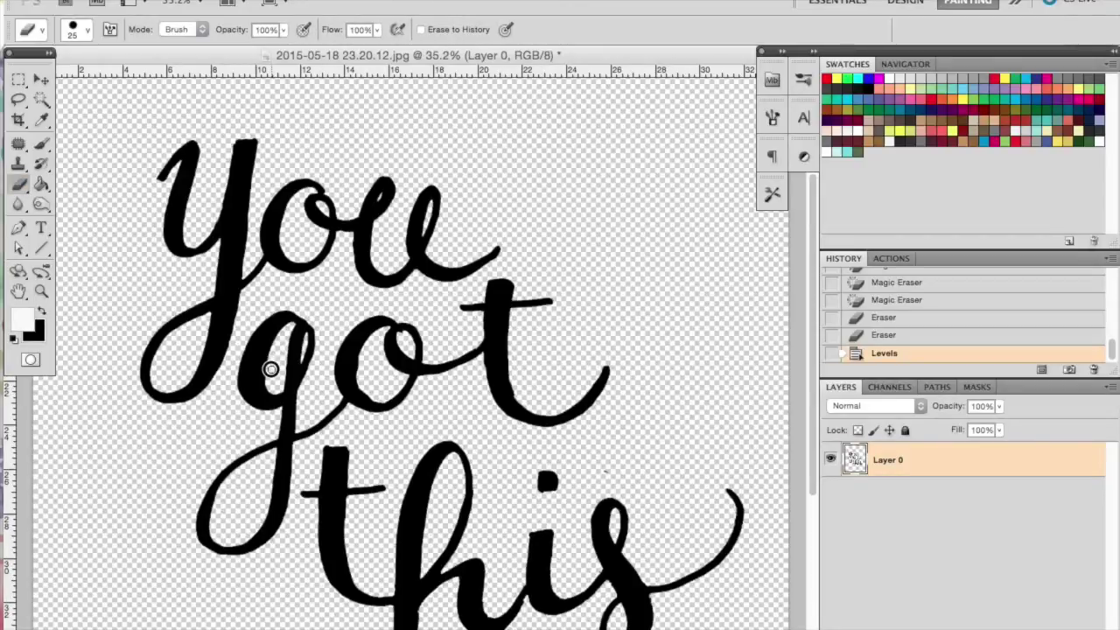
left_click(271, 370)
left_click(403, 333)
left_click(399, 333)
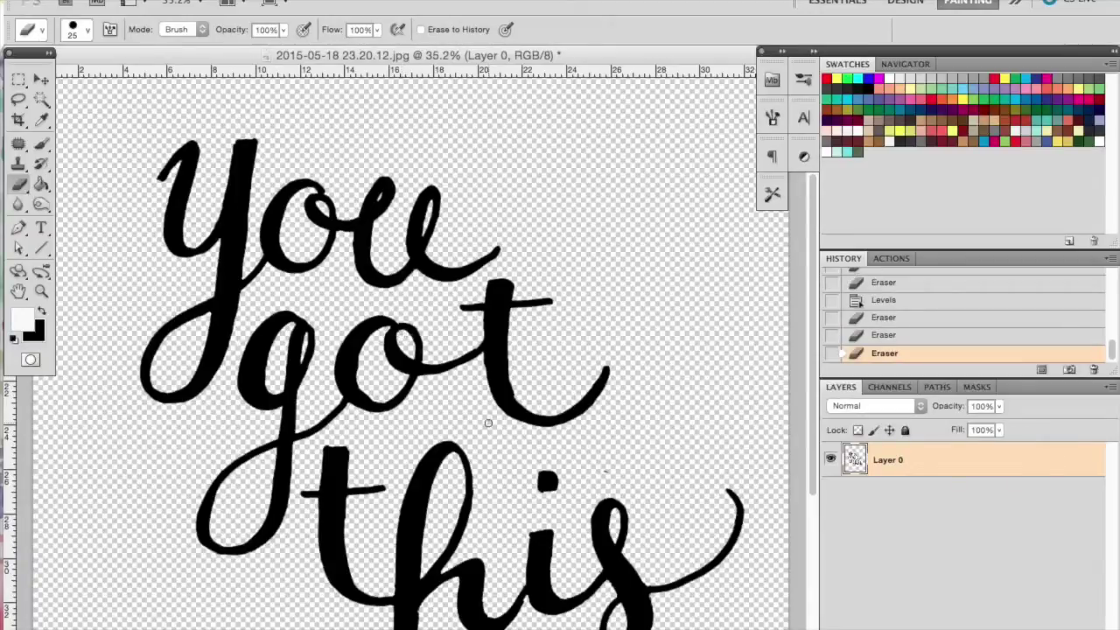
left_click(615, 470)
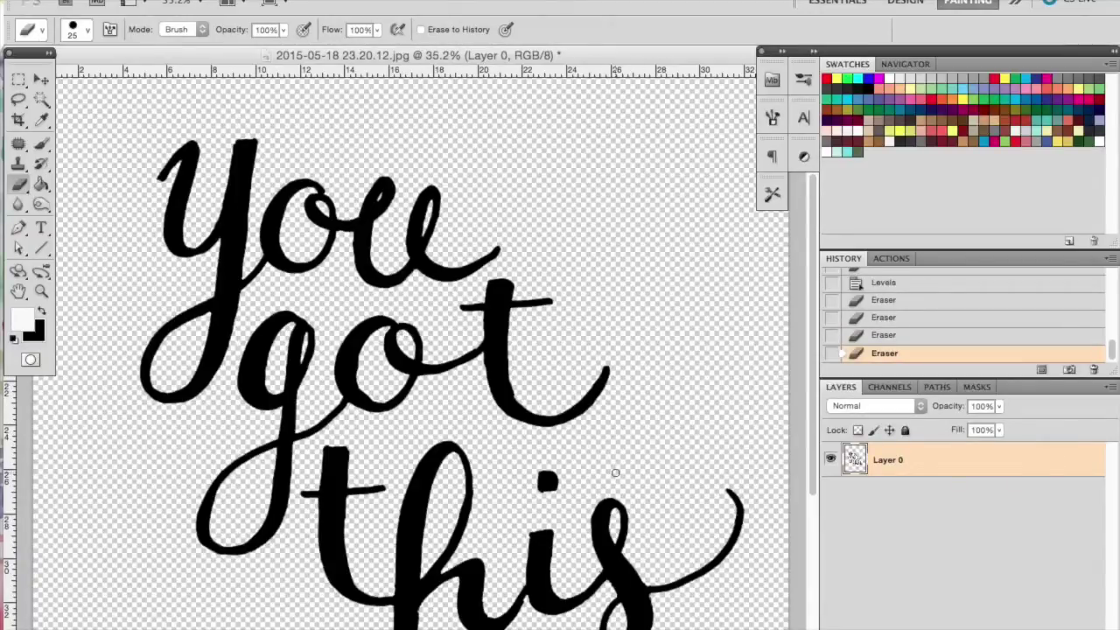
Smooth the stroke joining the "h" and "i" of "this" with a 15 px Brush in black sampled from the lettering.
scroll(615, 468, "down", 5)
scroll(709, 411, "up", 1)
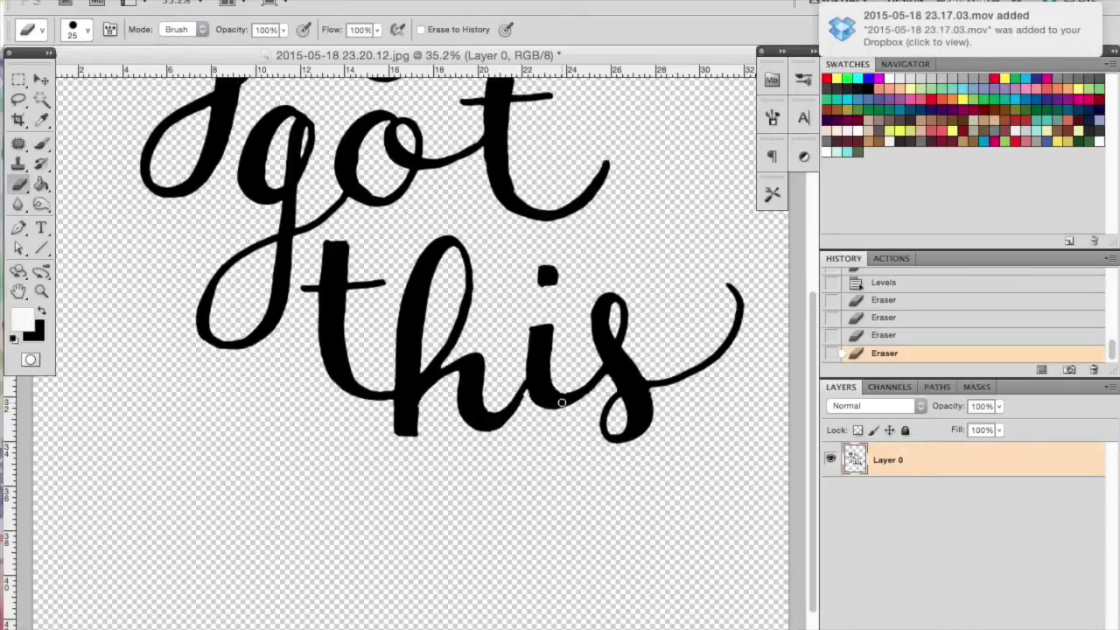
left_click(41, 143)
left_click(337, 333, "alt")
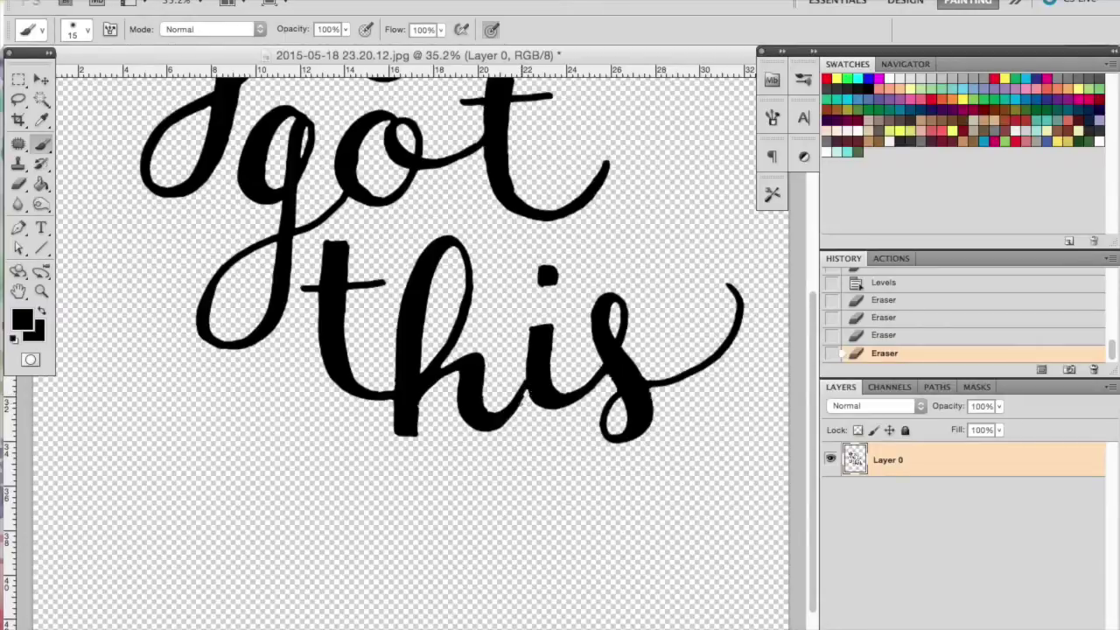
left_click(531, 382)
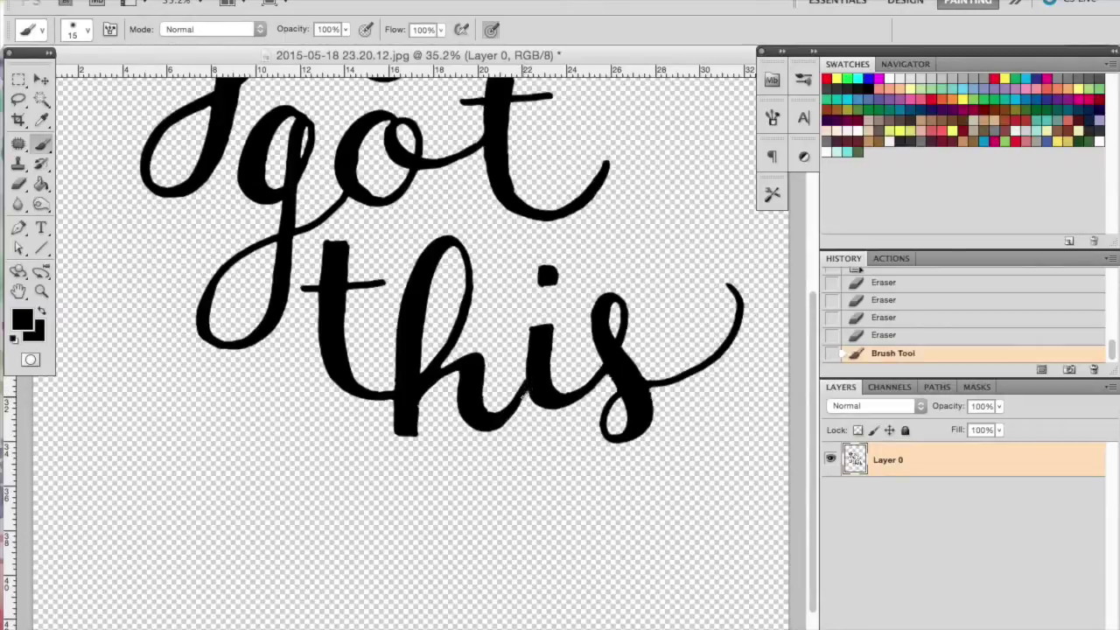
left_click_drag(528, 385, 513, 409)
Switch to Adobe Illustrator CS5.1.
mouse_move(18, 463)
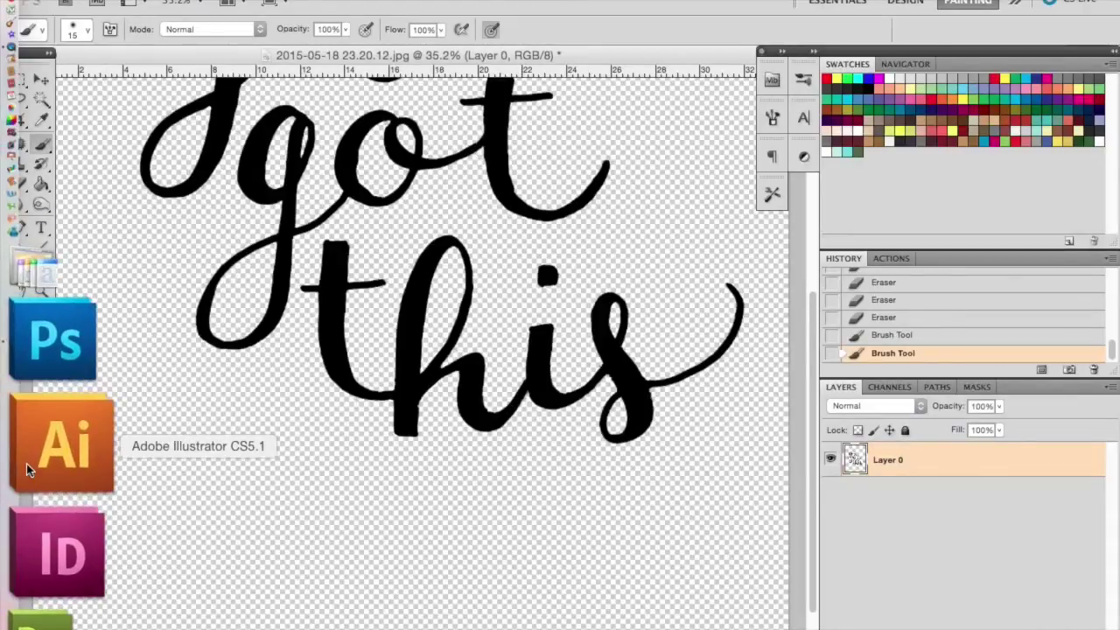
left_click(26, 470)
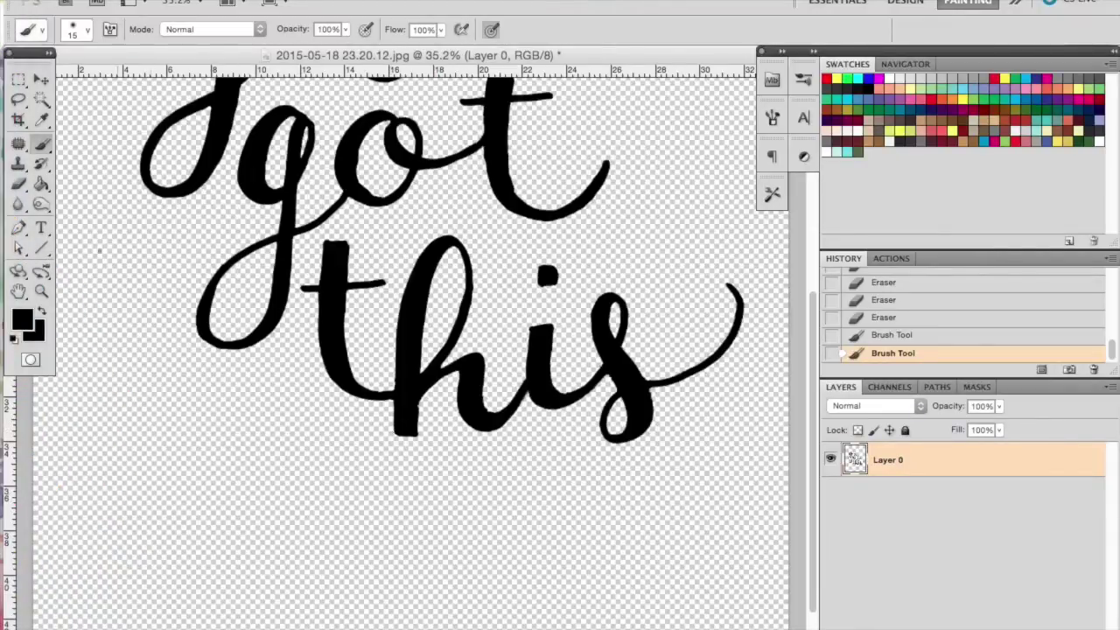
Switch to Illustrator and create a portrait Letter document named "You Got This Type".
key("super+Tab")
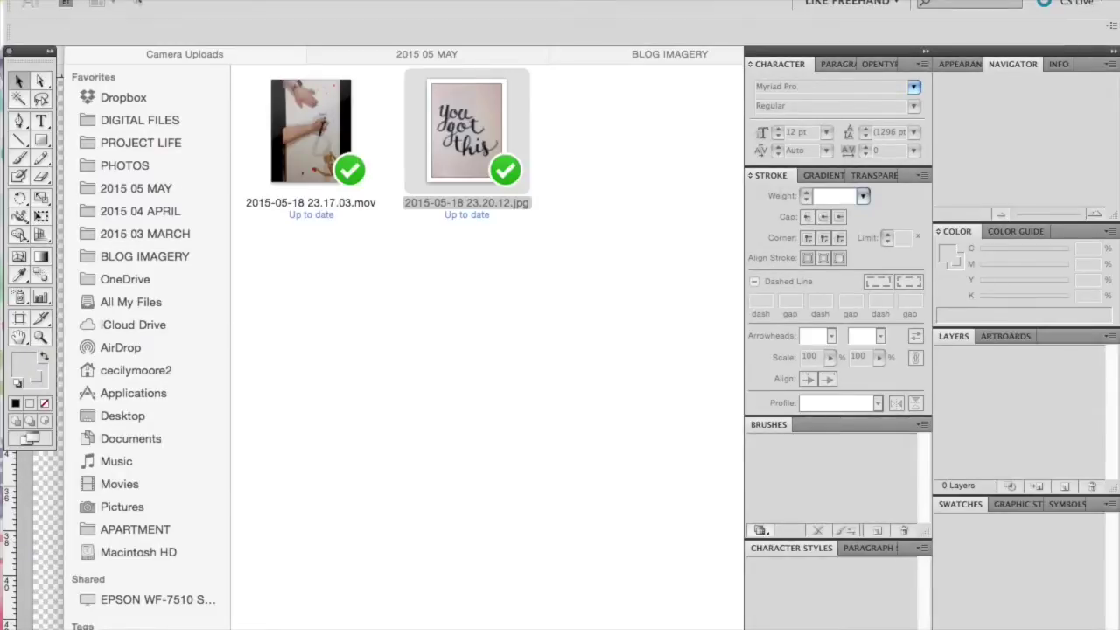
left_click(150, 1)
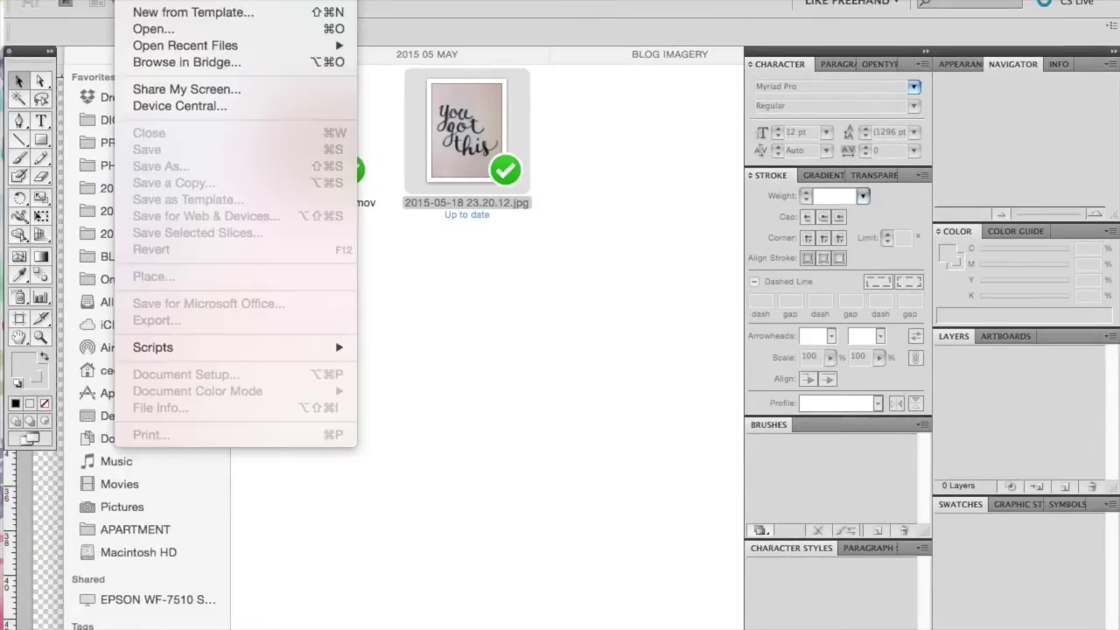
left_click(151, 1)
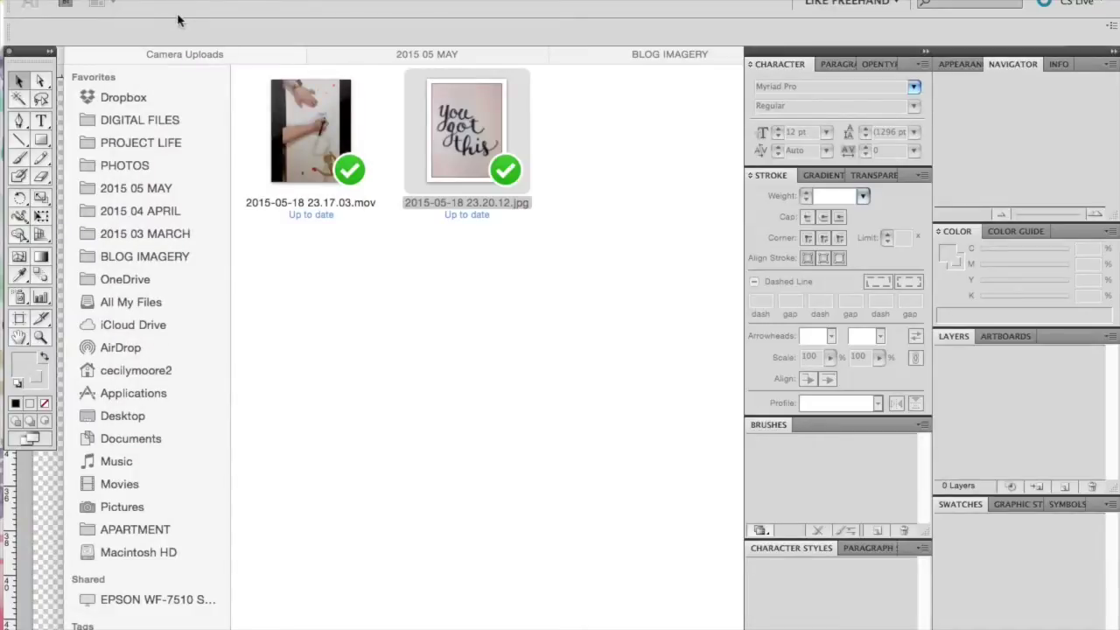
key("super+n")
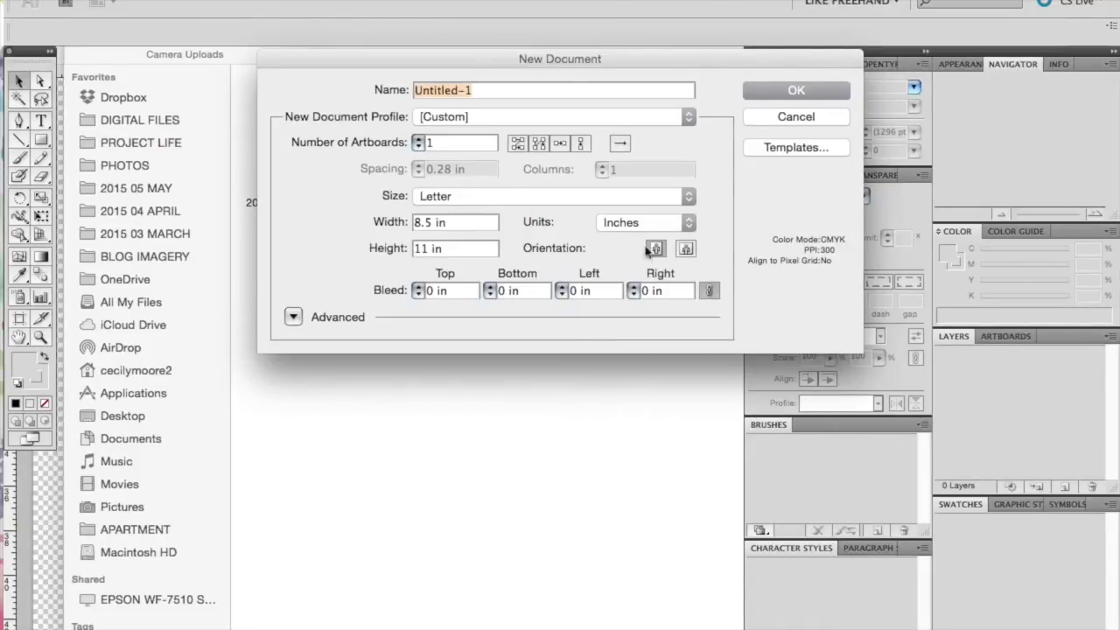
left_click(795, 91)
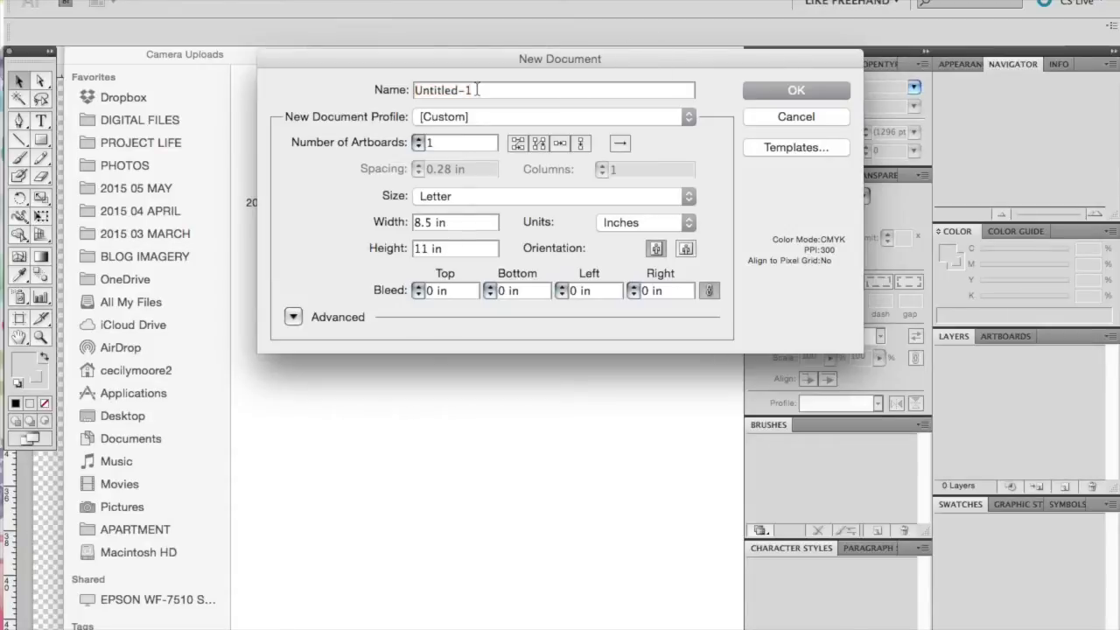
left_click_drag(475, 90, 378, 82)
type("You Got This Type")
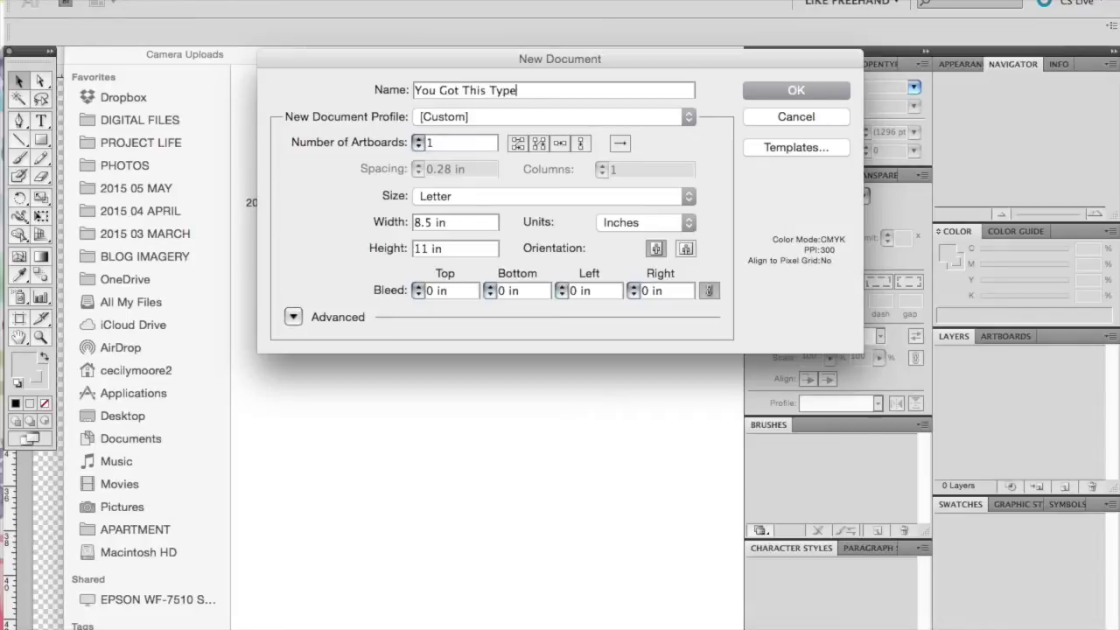
key("Return")
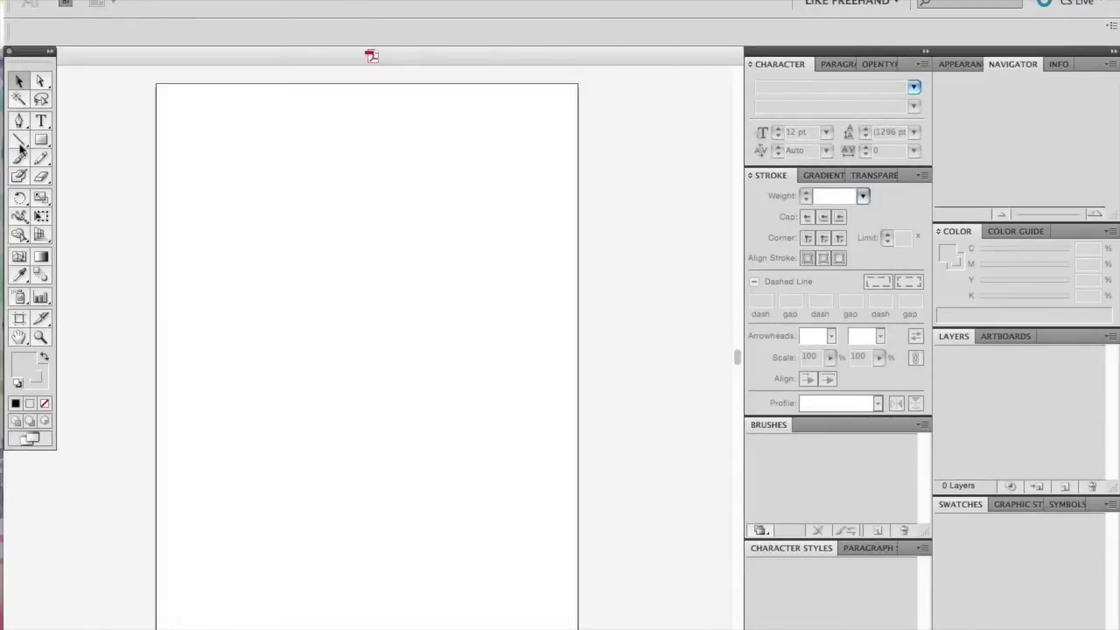
Bring the black lettering layer from the Photoshop image into the Illustrator document and position it at the artboard's upper-left corner.
key("ctrl+Up")
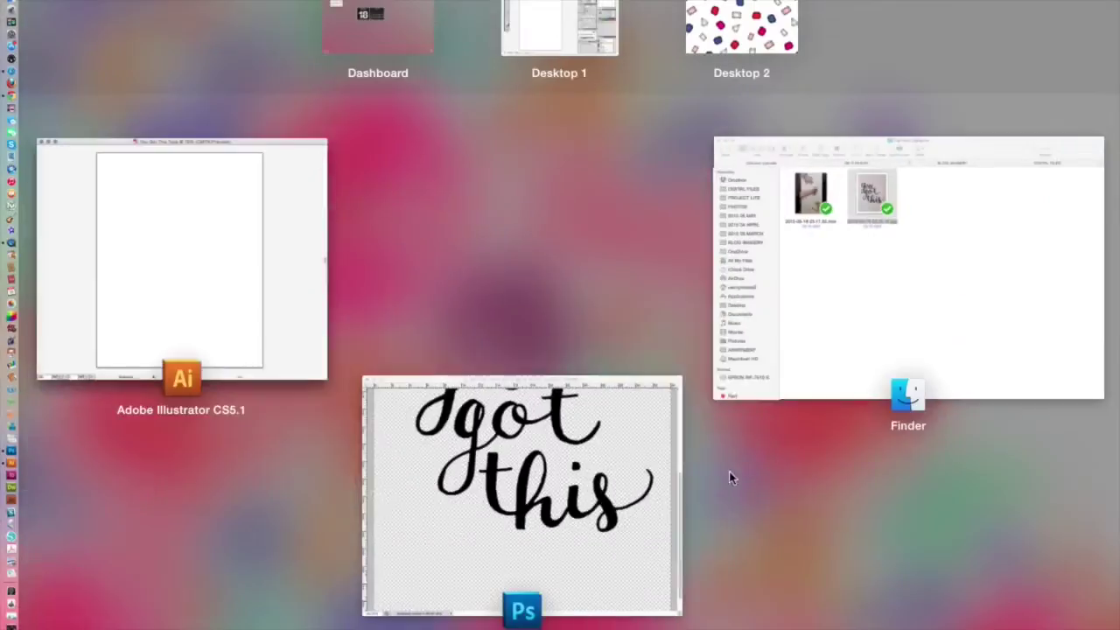
left_click(647, 490)
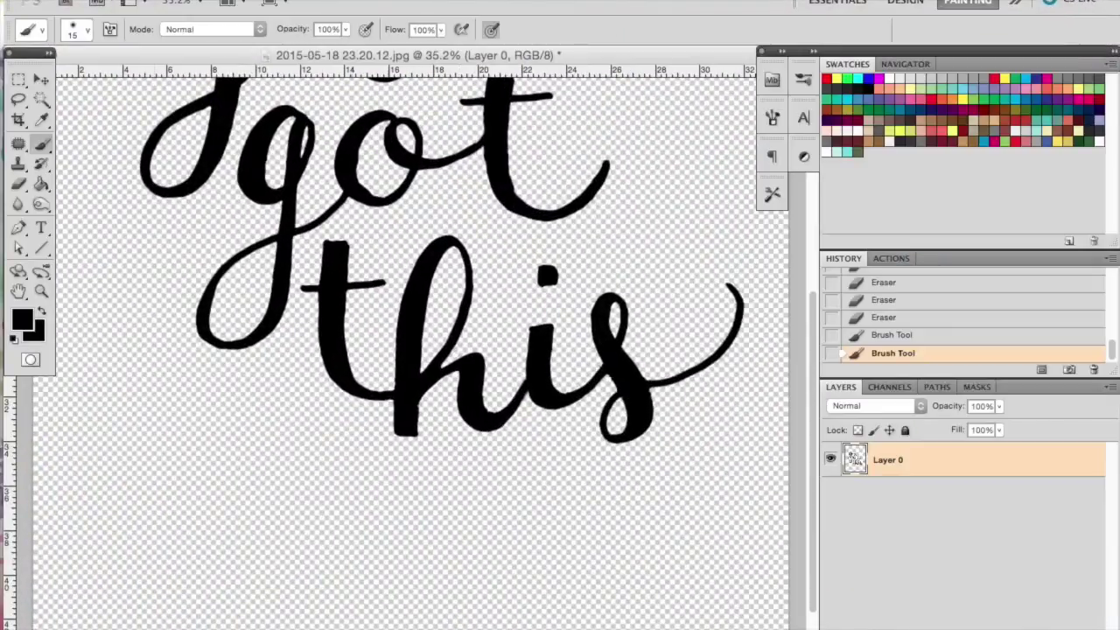
left_click(41, 78)
left_click_drag(682, 56, 451, 58)
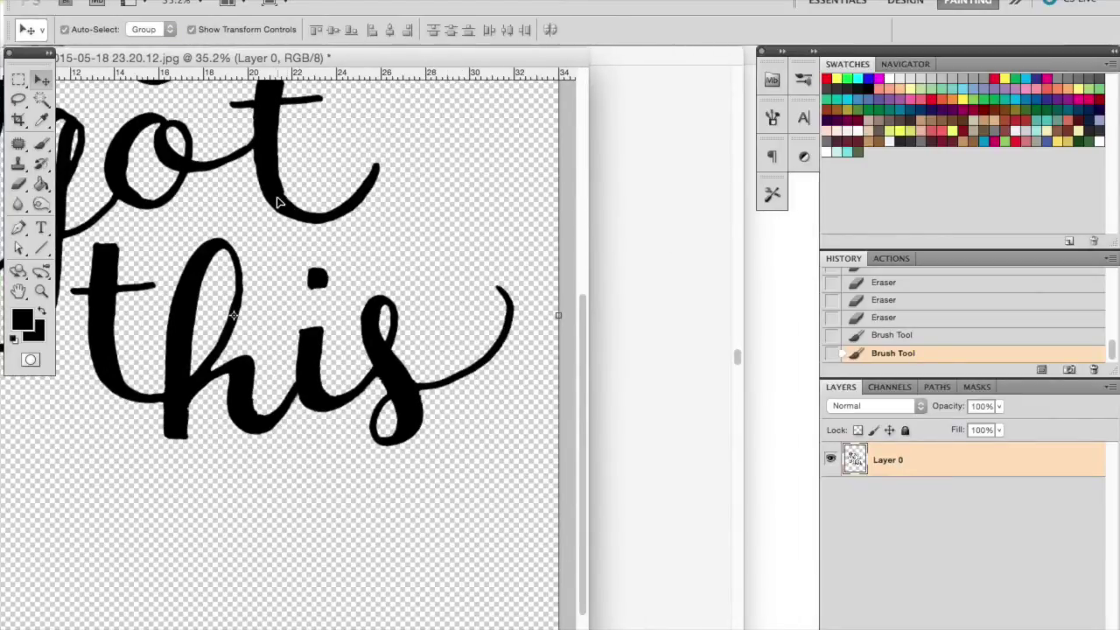
scroll(464, 265, "left", 6)
scroll(465, 265, "up", 2)
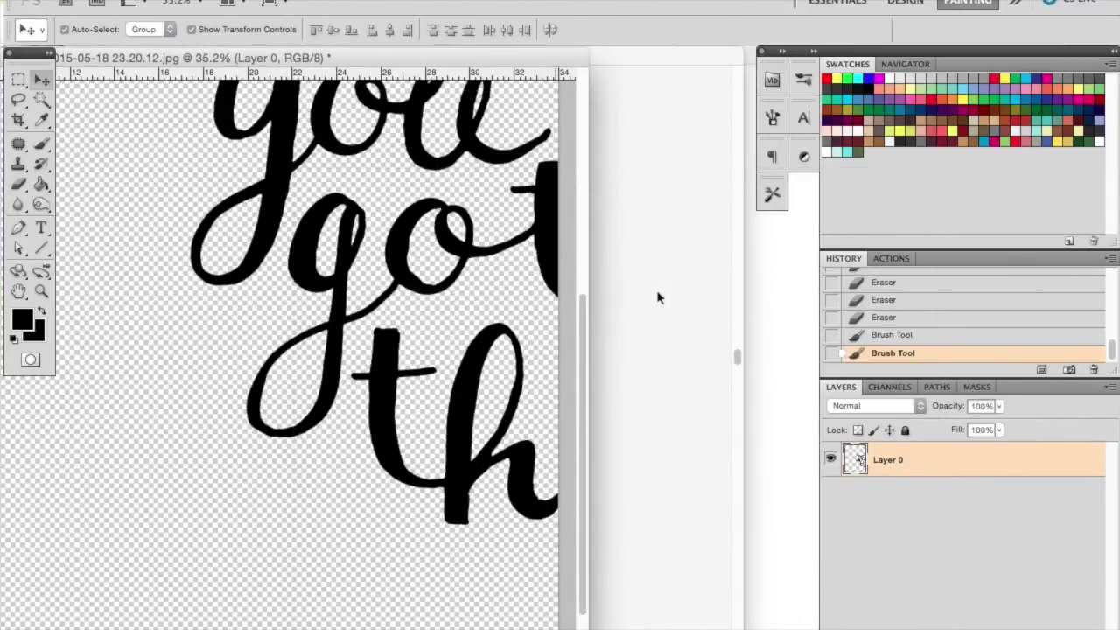
left_click(657, 171)
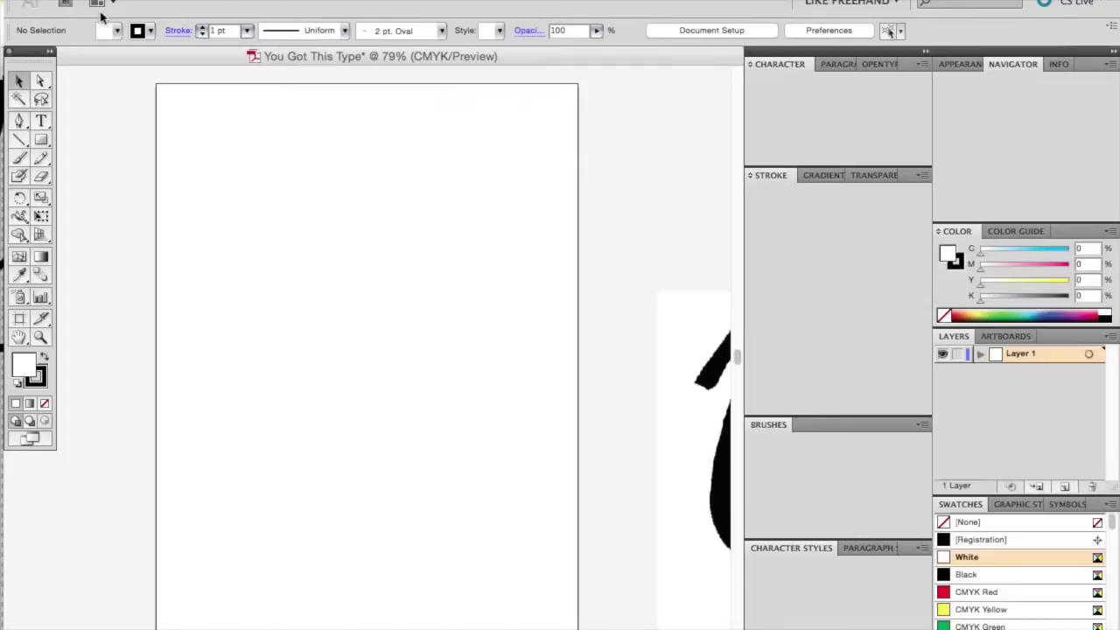
left_click_drag(673, 385, 161, 213)
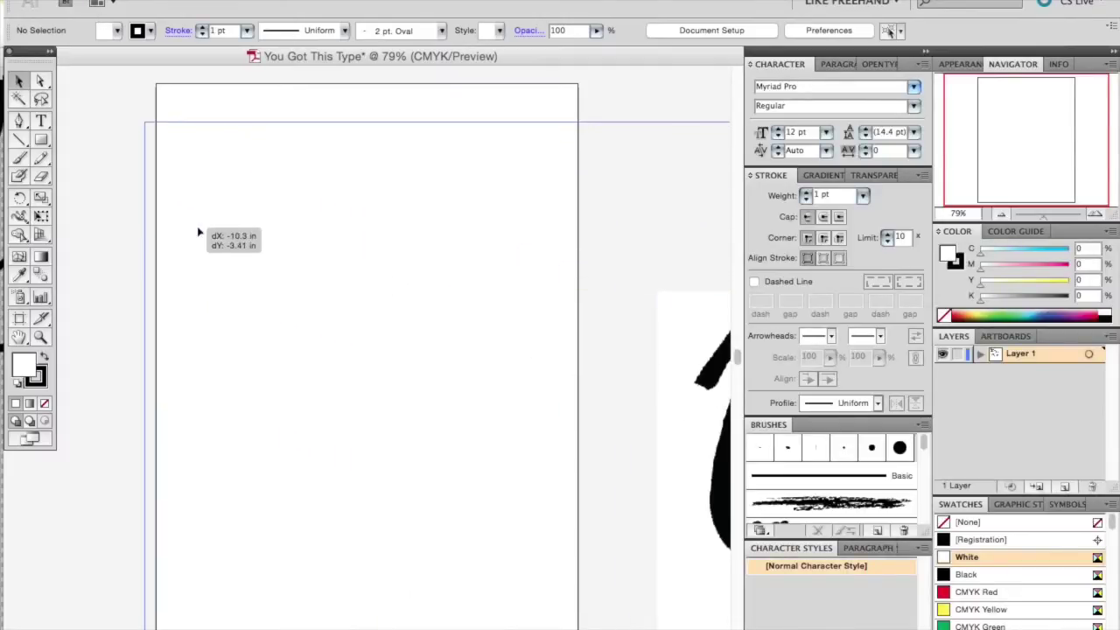
Convert the lettering image to vector paths with a Simple Trace Live Trace, and expand the tracing.
left_click(40, 337)
left_click(335, 386, "alt")
left_click(333, 389, "alt")
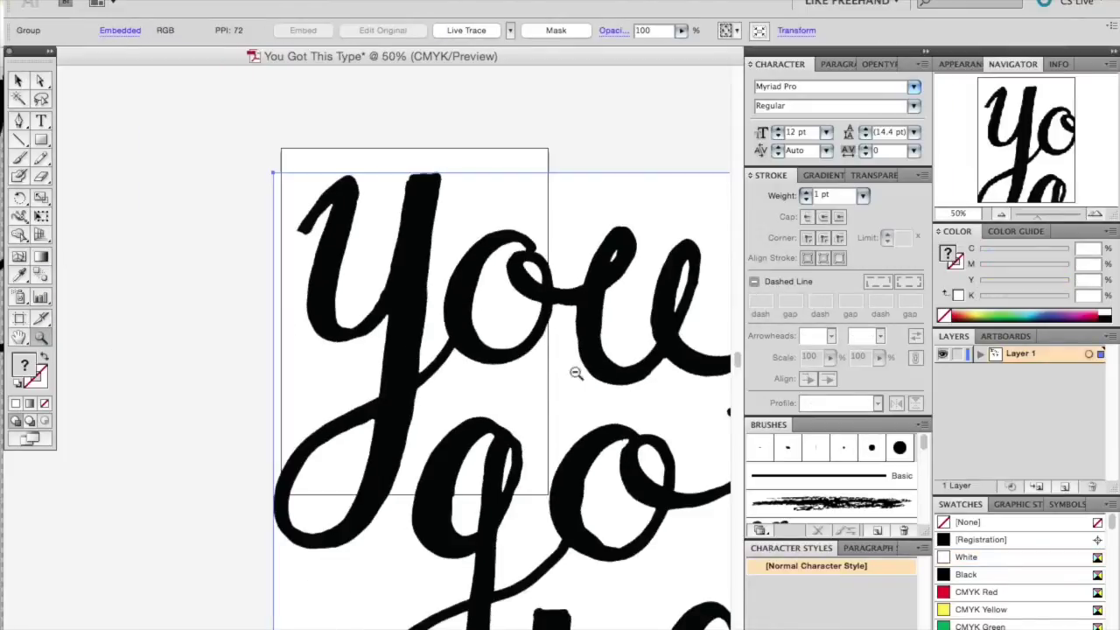
left_click(603, 378, "alt")
left_click(603, 378, "alt")
left_click(285, 436, "alt")
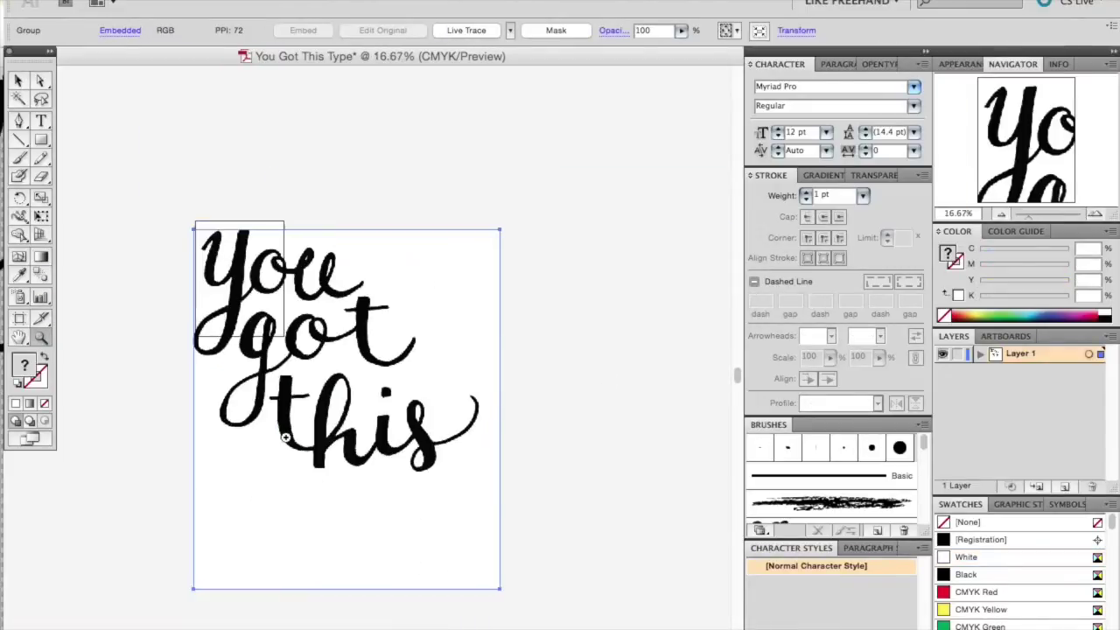
left_click(19, 81)
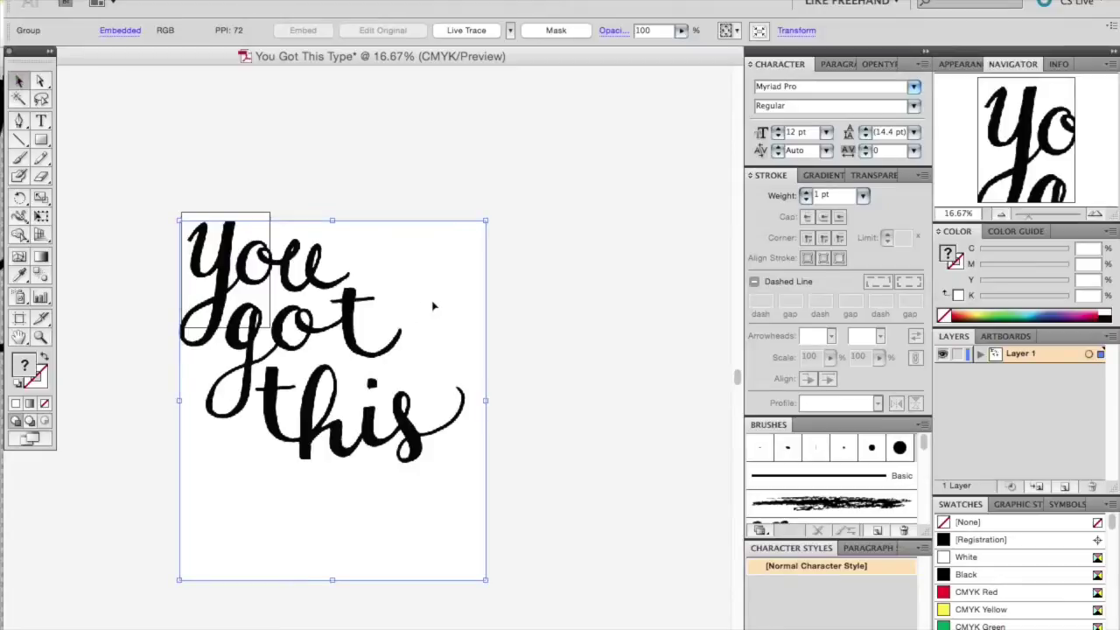
left_click(509, 31)
left_click(543, 84)
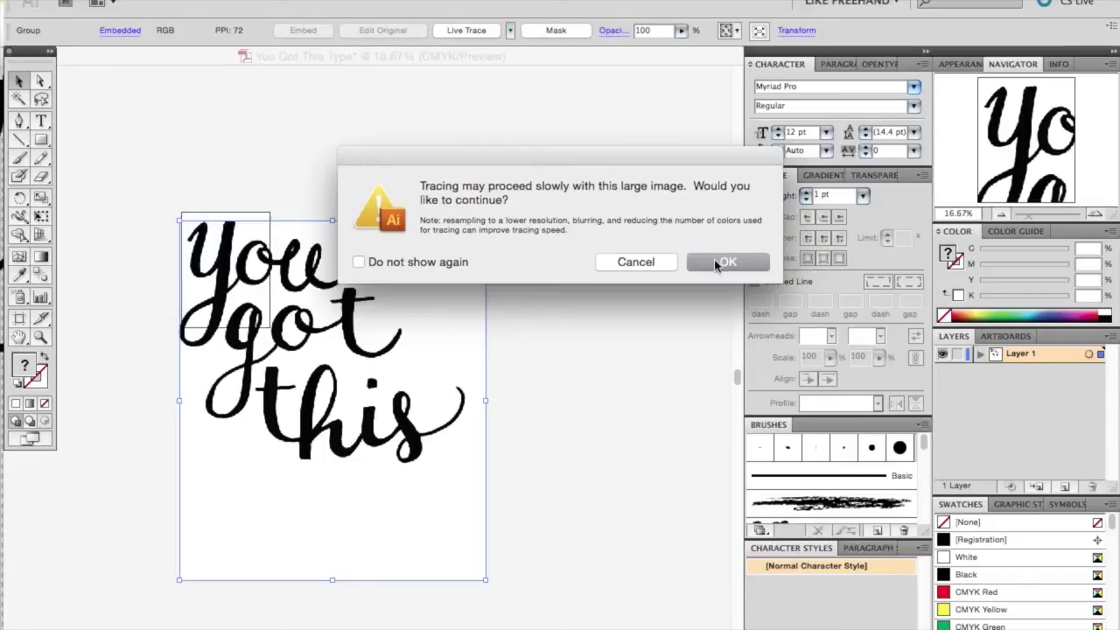
left_click(714, 259)
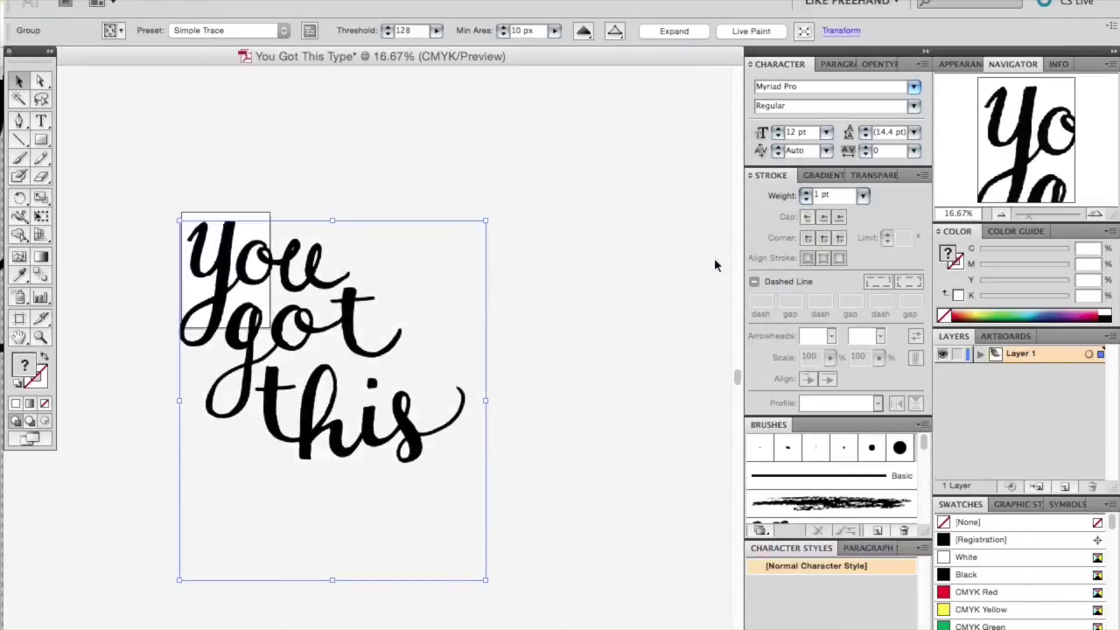
left_click(674, 31)
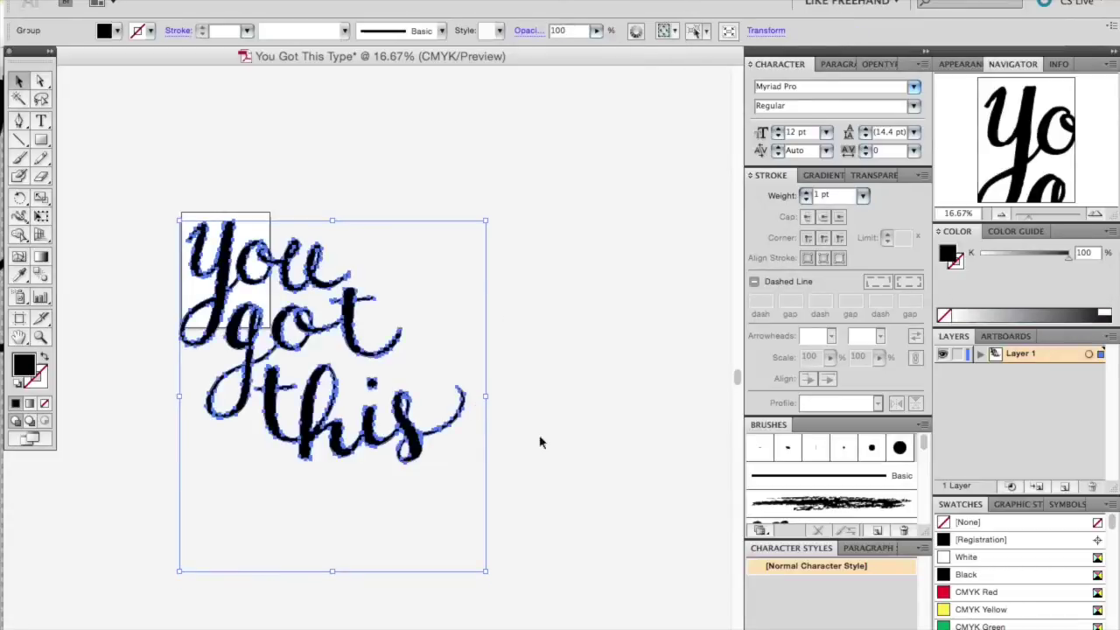
left_click(559, 402)
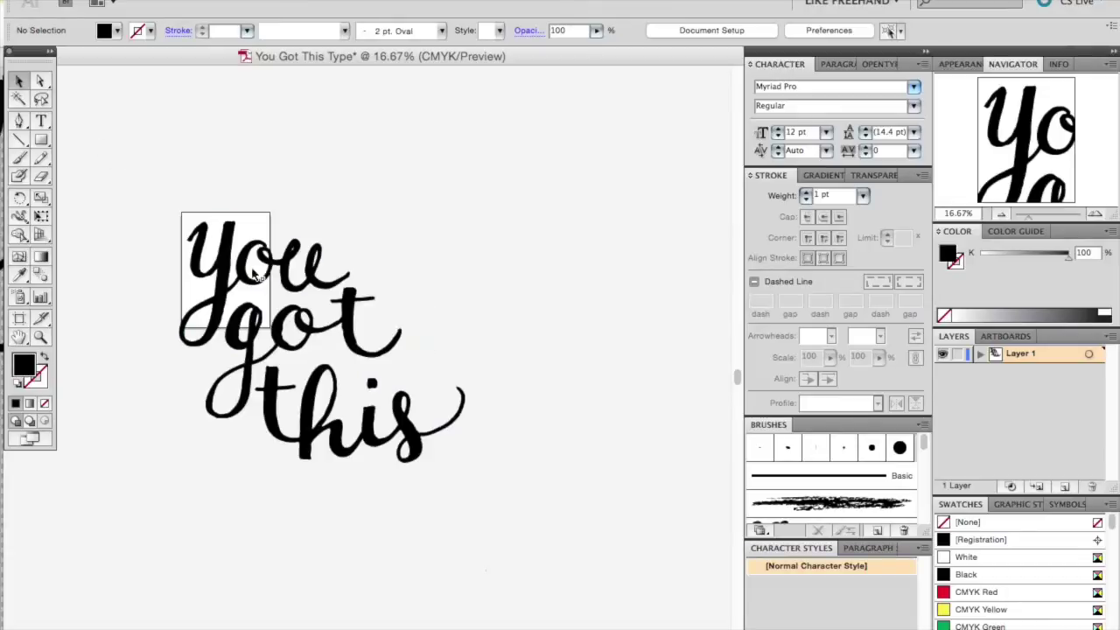
Scale the traced lettering down to roughly the width of the artboard.
mouse_move(460, 552)
left_mouse_down()
mouse_move(201, 338)
mouse_move(203, 260)
left_mouse_up()
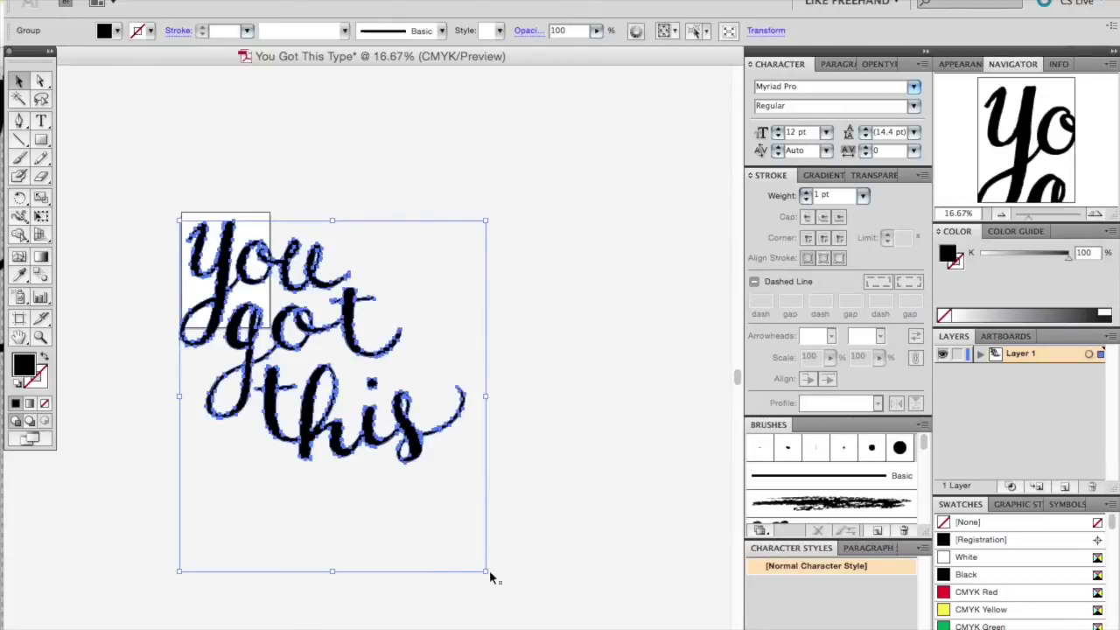
left_click_drag(487, 573, 278, 327)
left_click(41, 338)
left_click_drag(138, 183, 348, 387)
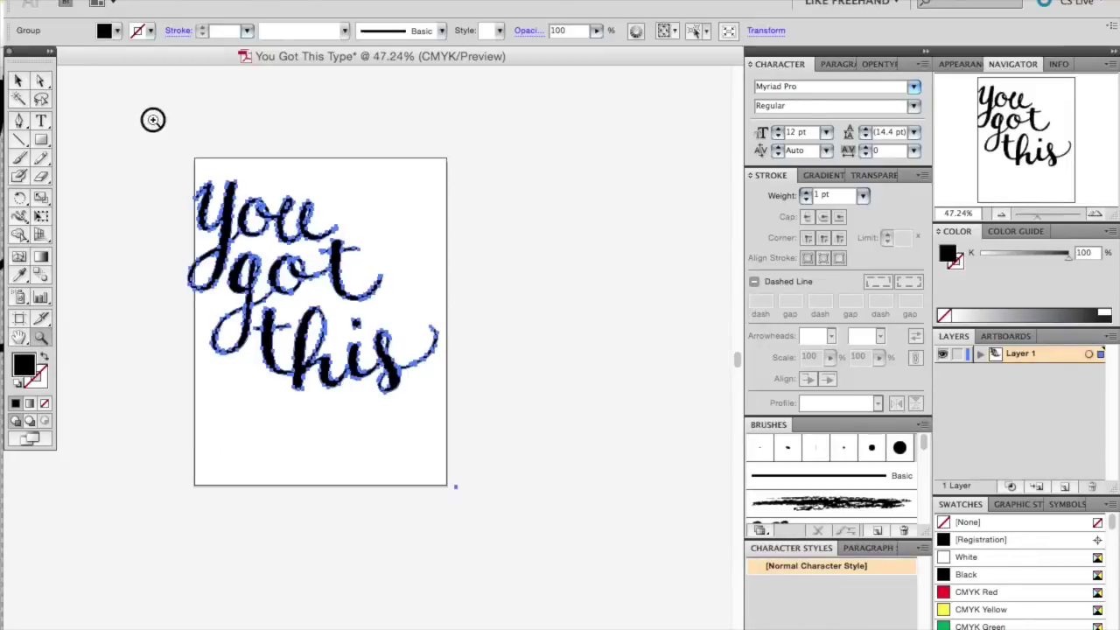
left_click_drag(153, 119, 537, 554)
left_click(42, 81)
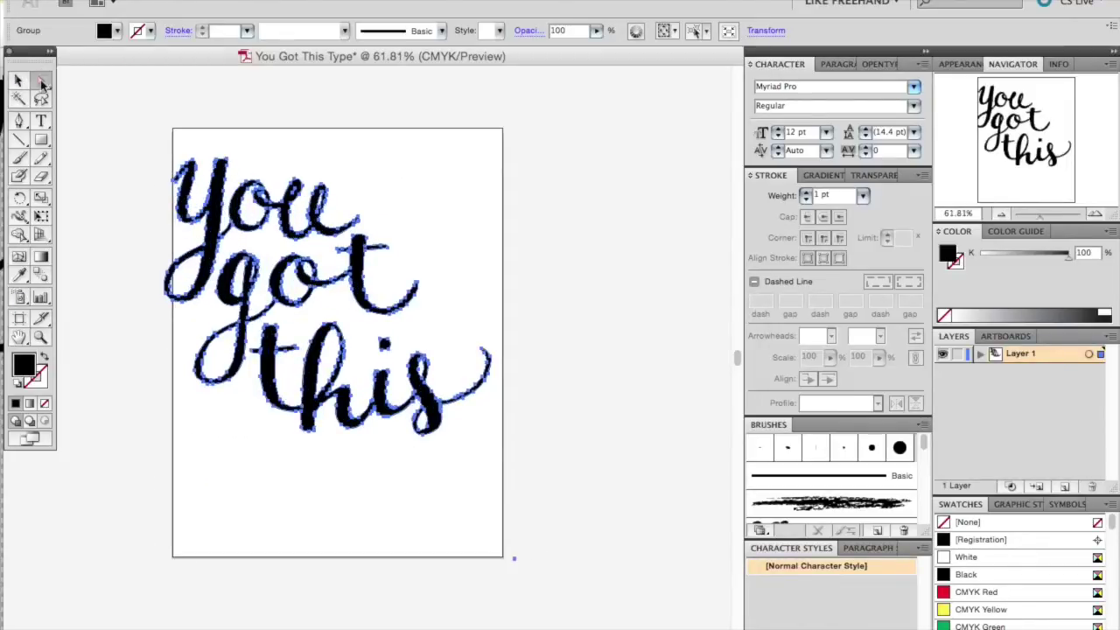
left_click(530, 536)
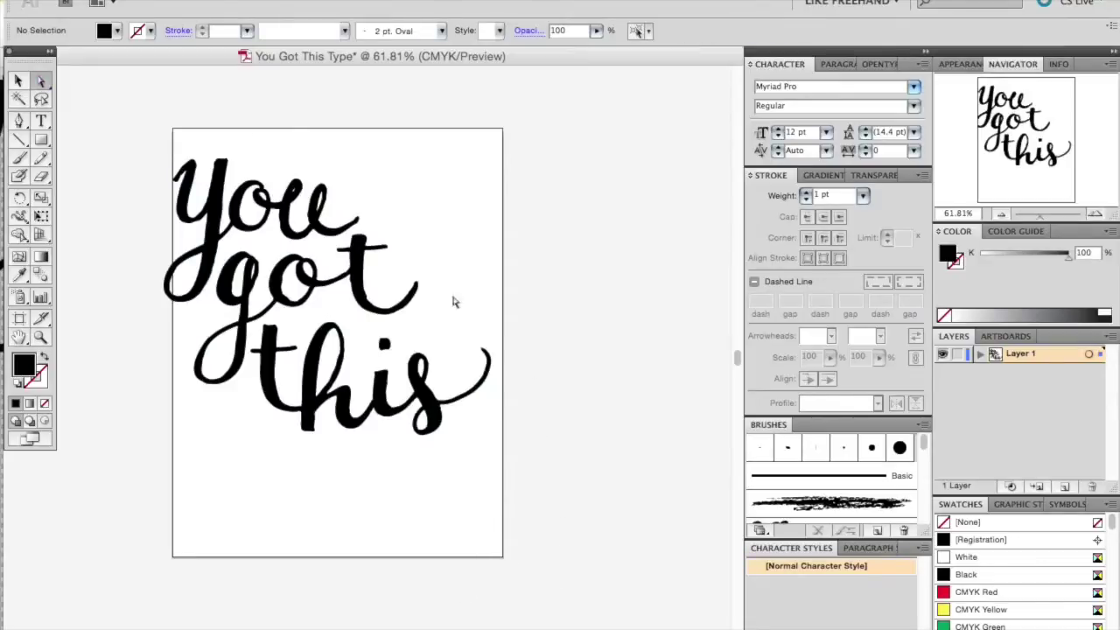
Shift the whole lettering slightly right so that it sits inside the artboard.
left_click(16, 79)
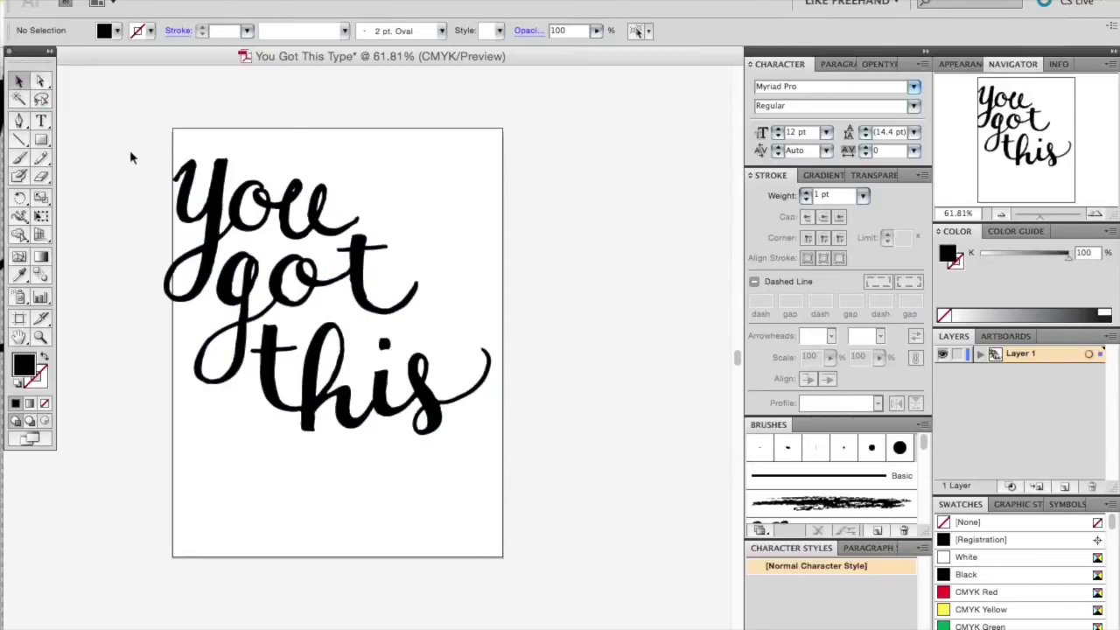
left_click_drag(103, 143, 548, 519)
left_click_drag(289, 225, 300, 226)
left_click(40, 81)
left_click(431, 201)
left_click(430, 201)
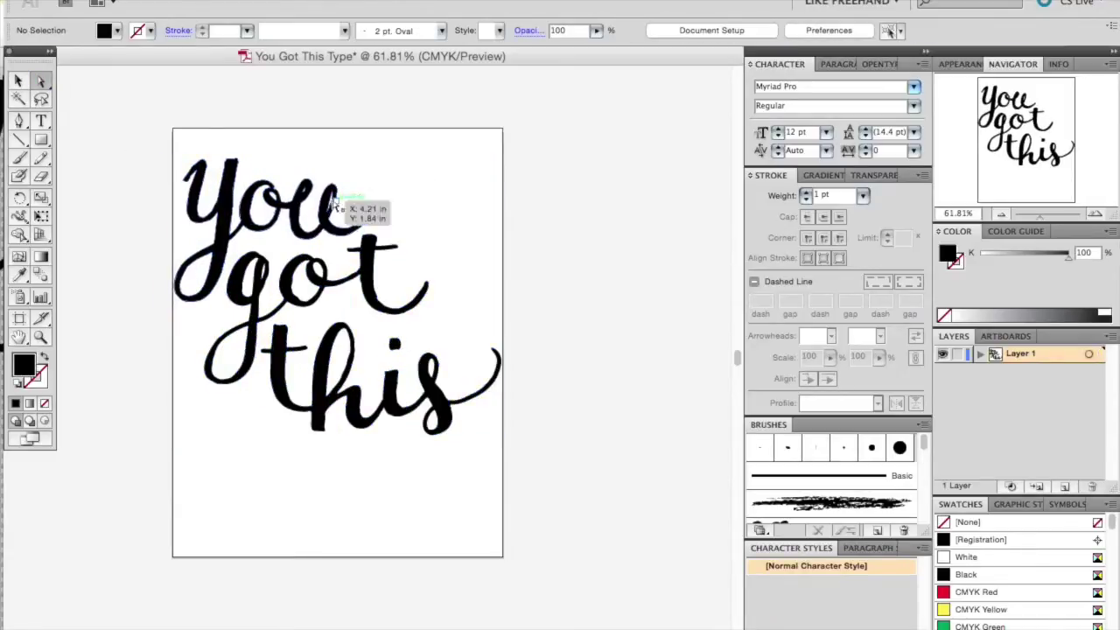
left_click(331, 202)
left_click(363, 212)
key("super+z")
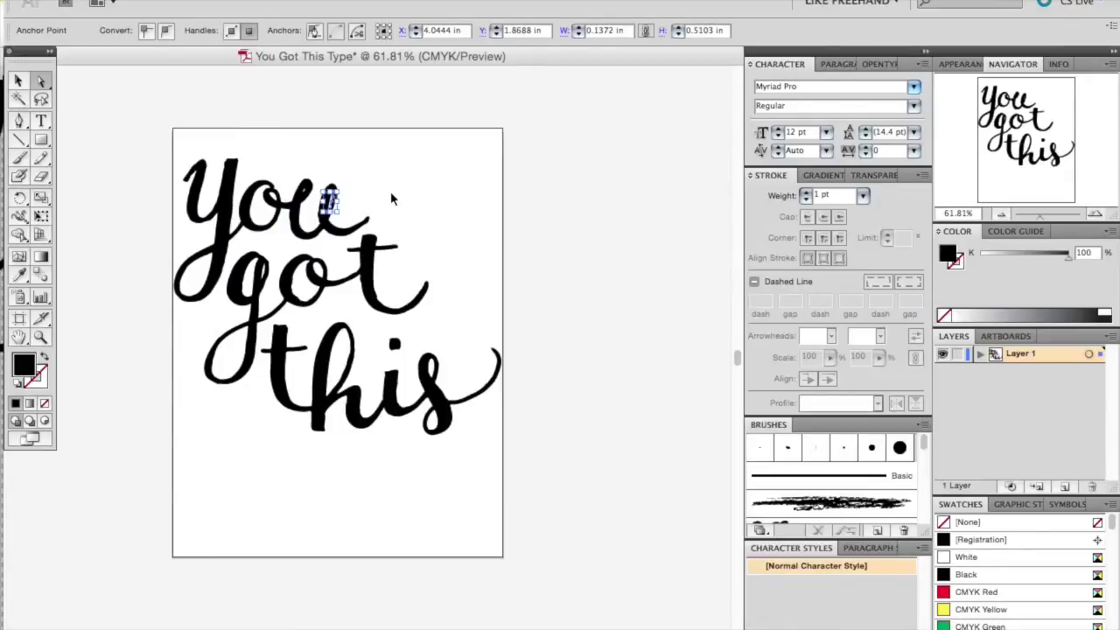
left_click(371, 222)
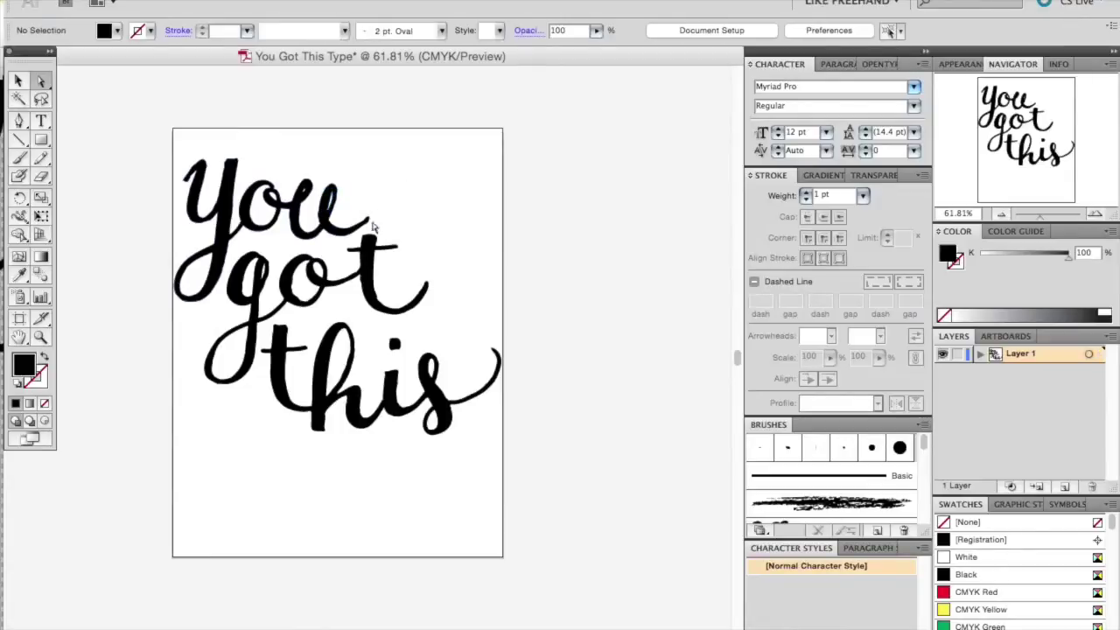
Smooth the outline of the "y" in "you" with the Smooth tool, along its strokes and lower loop.
left_click(40, 337)
left_click_drag(153, 147, 439, 341)
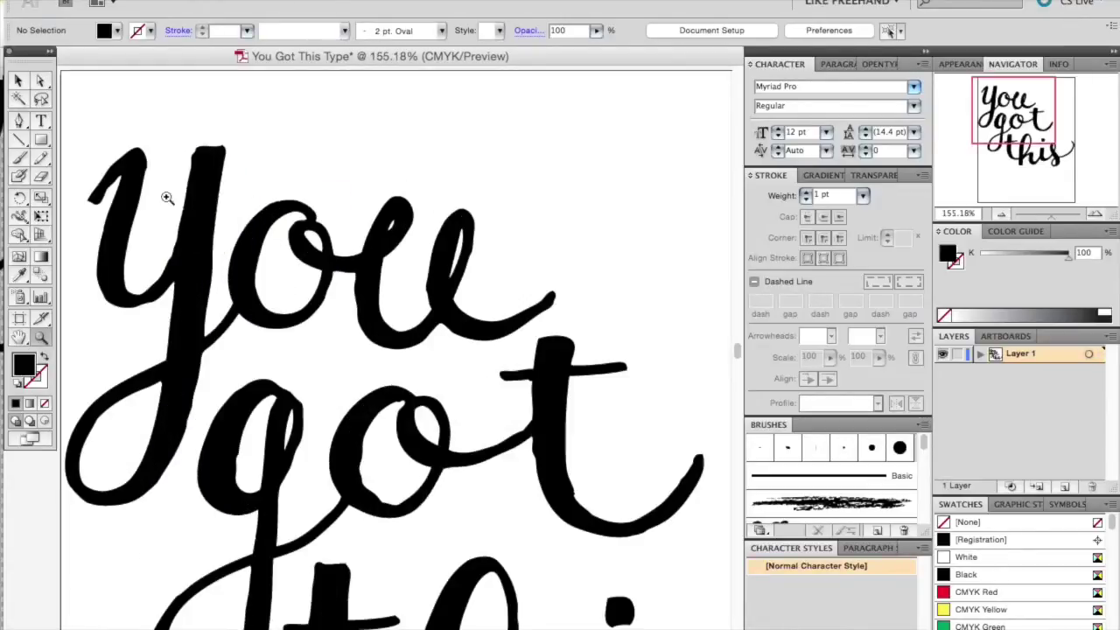
left_click(41, 79)
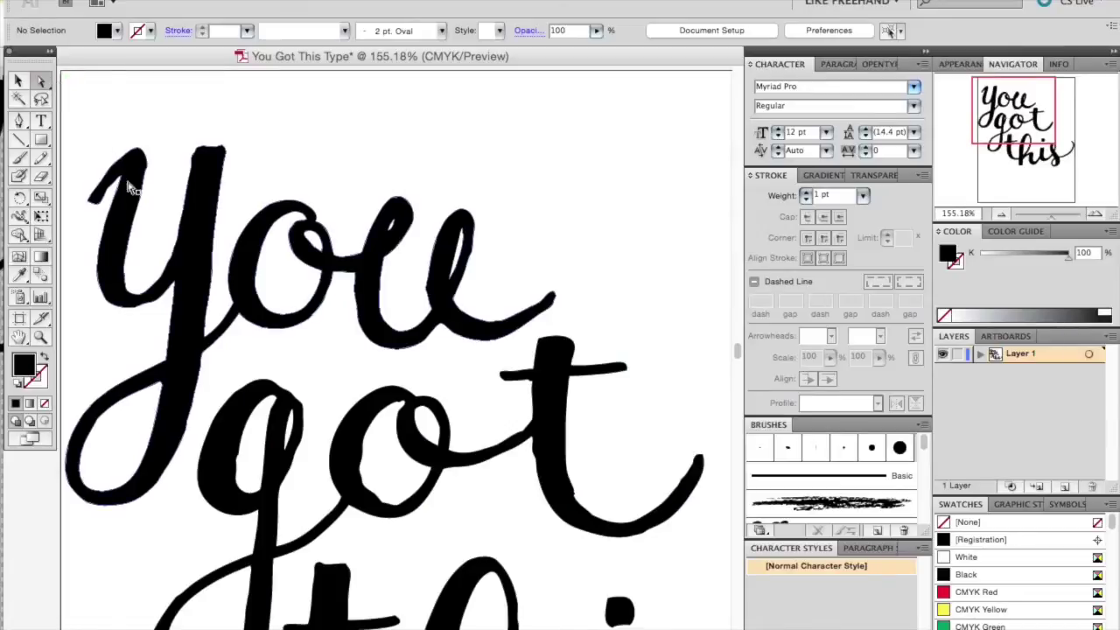
left_click(131, 211)
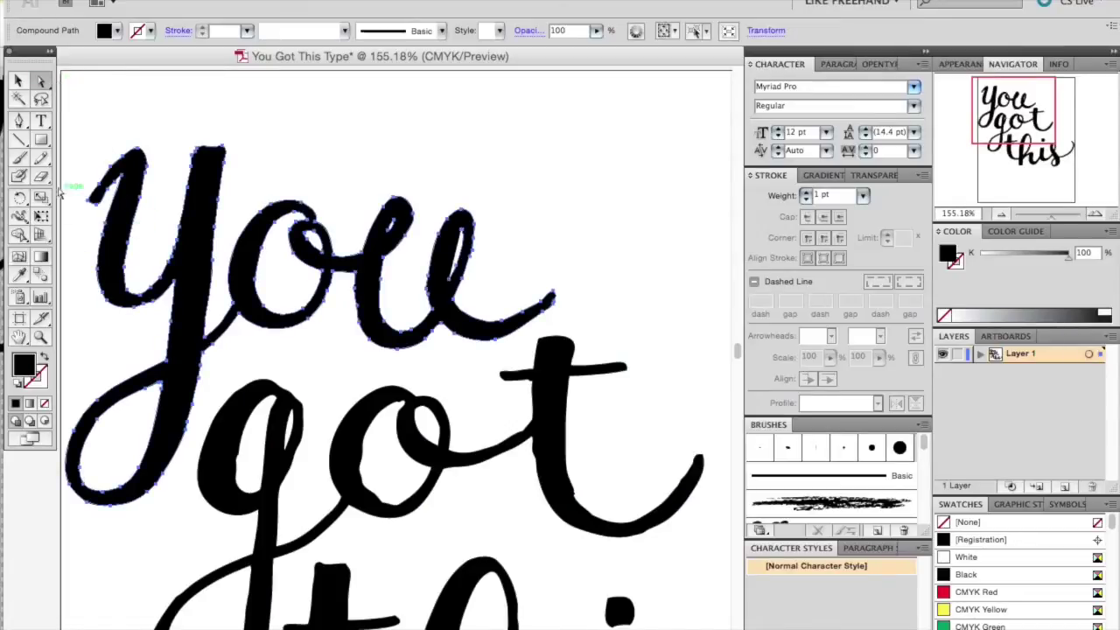
mouse_move(44, 160)
left_mouse_down()
mouse_move(111, 182)
mouse_move(74, 185)
mouse_move(136, 179)
mouse_move(89, 181)
mouse_move(100, 183)
mouse_move(91, 198)
mouse_move(112, 184)
mouse_move(89, 200)
mouse_move(115, 164)
mouse_move(140, 155)
mouse_move(122, 273)
mouse_move(151, 277)
left_mouse_up()
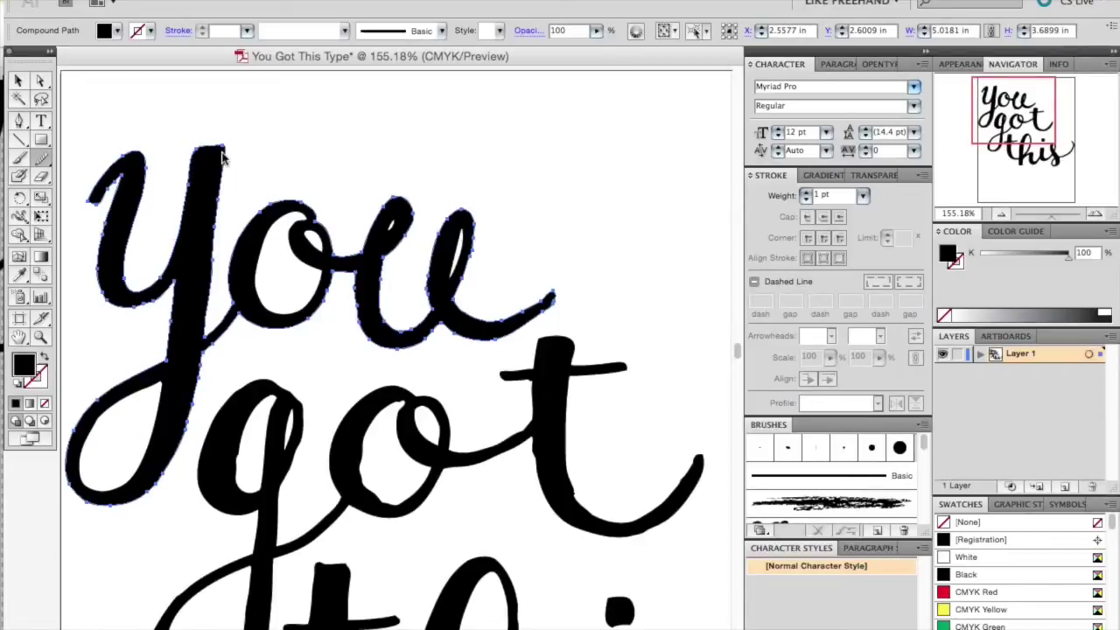
left_click_drag(220, 218, 208, 351)
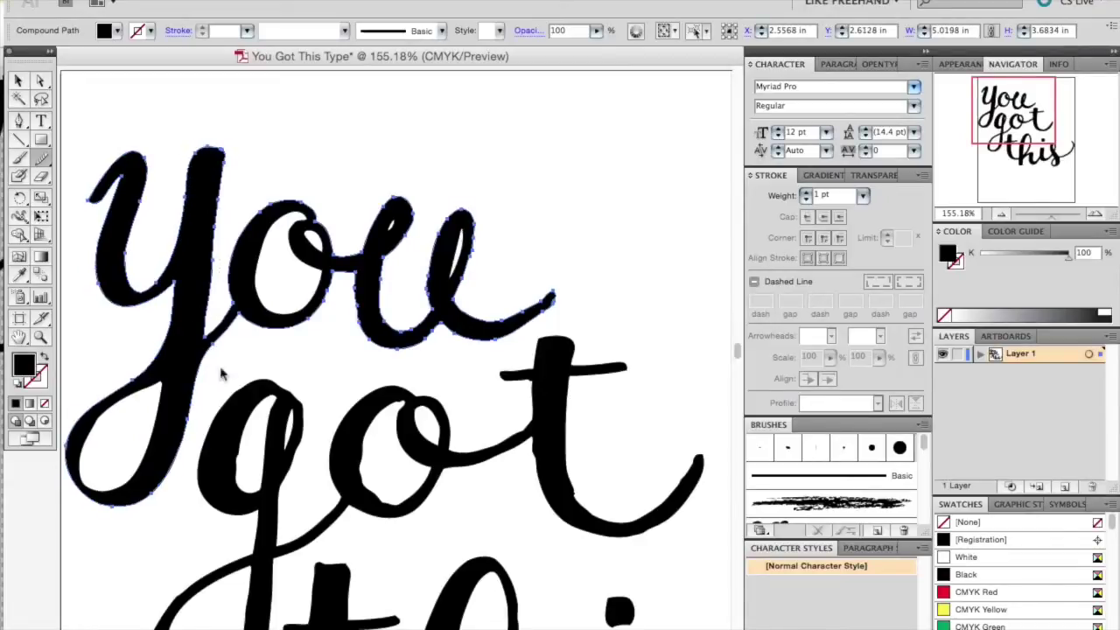
left_click_drag(219, 211, 216, 301)
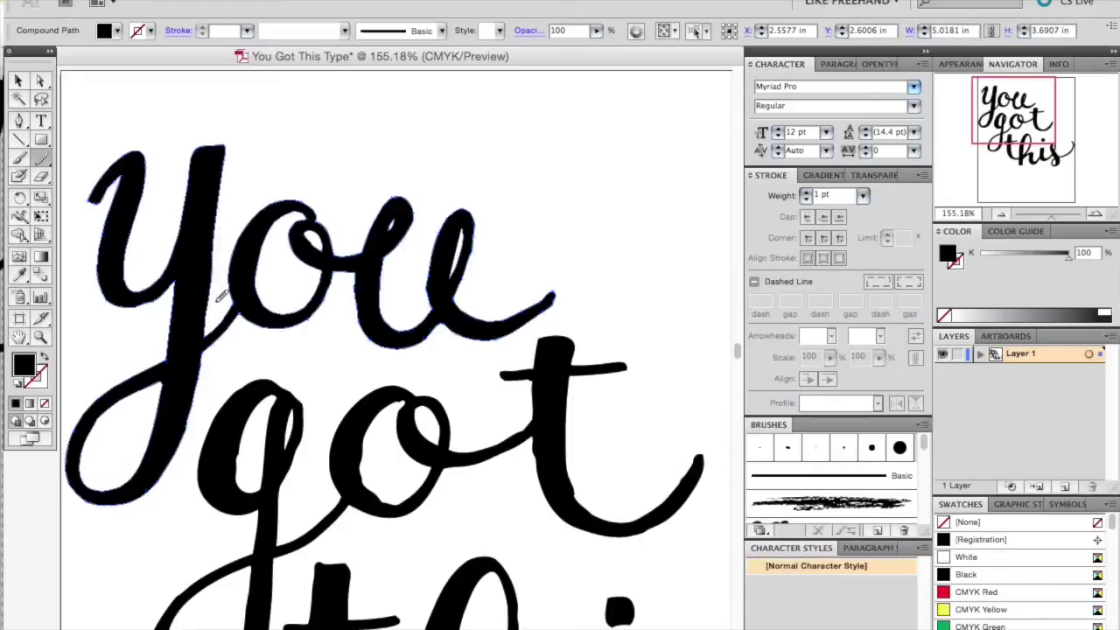
mouse_move(111, 393)
left_mouse_down()
mouse_move(70, 457)
mouse_move(132, 500)
mouse_move(147, 490)
left_mouse_up()
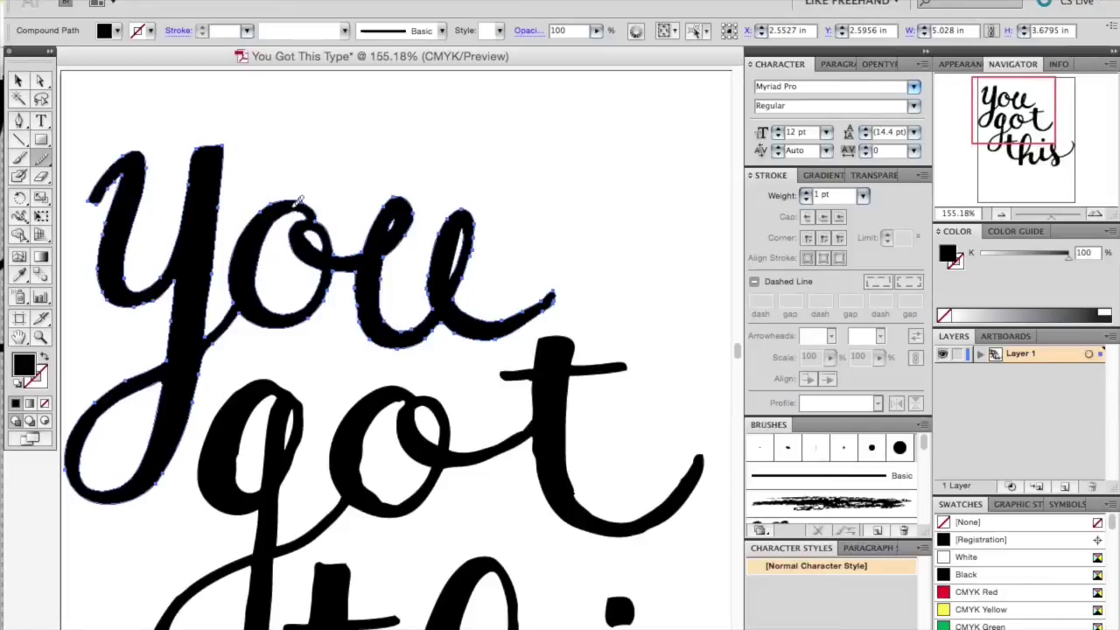
Smooth the outer and inner outlines of the "o" in "you" with the Smooth tool.
mouse_move(299, 199)
left_mouse_down()
mouse_move(275, 211)
mouse_move(248, 266)
mouse_move(286, 317)
left_mouse_up()
key("super+z")
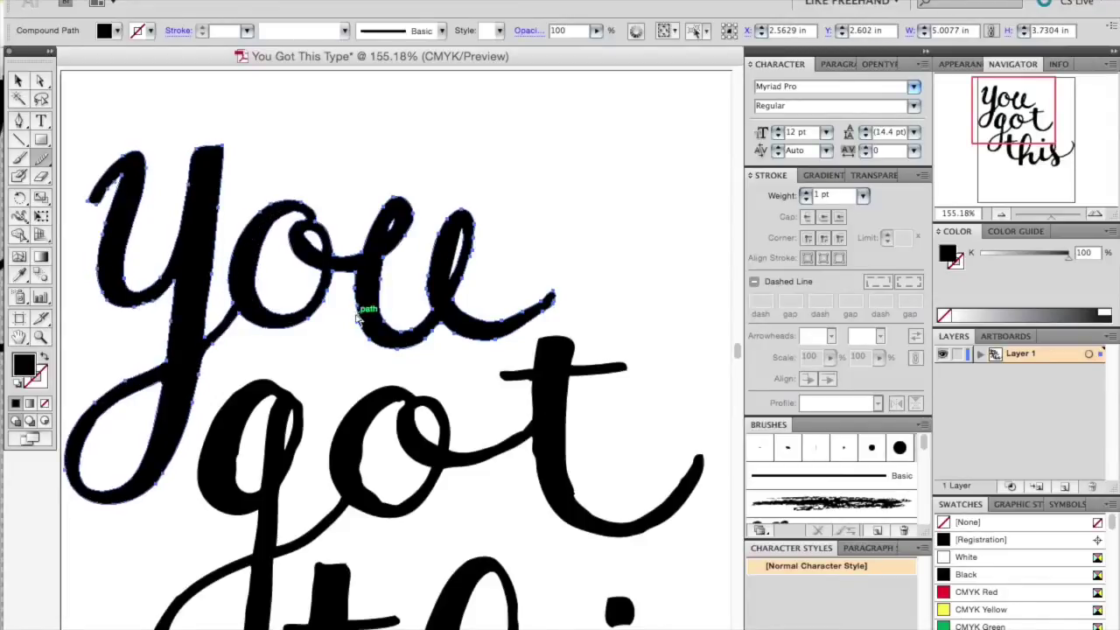
left_click_drag(278, 213, 257, 267)
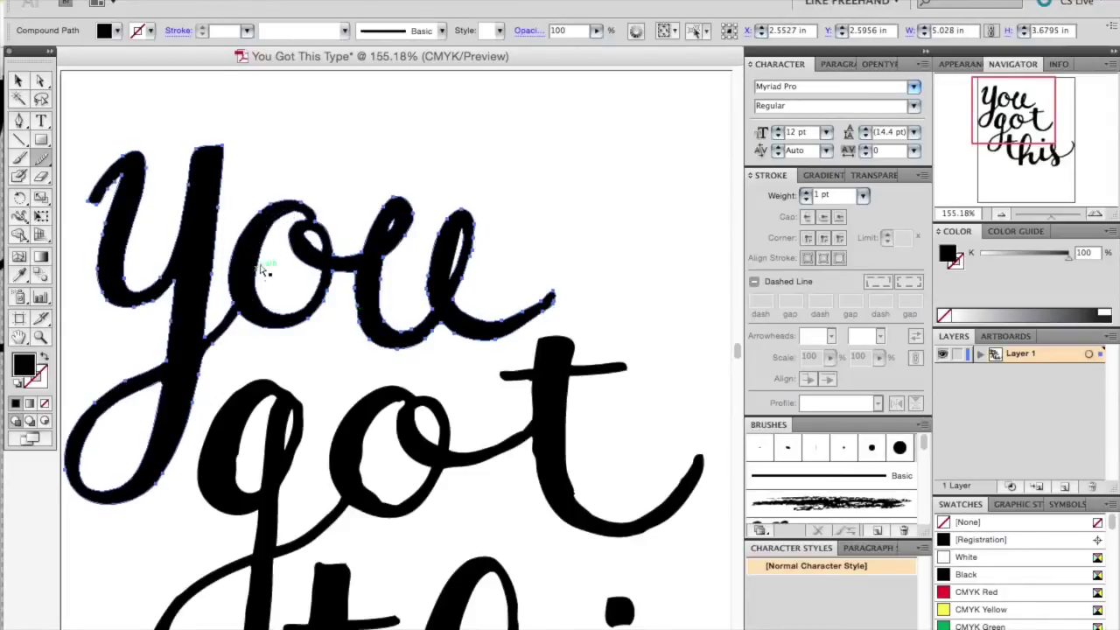
mouse_move(305, 198)
left_mouse_down()
mouse_move(253, 211)
mouse_move(237, 266)
left_mouse_up()
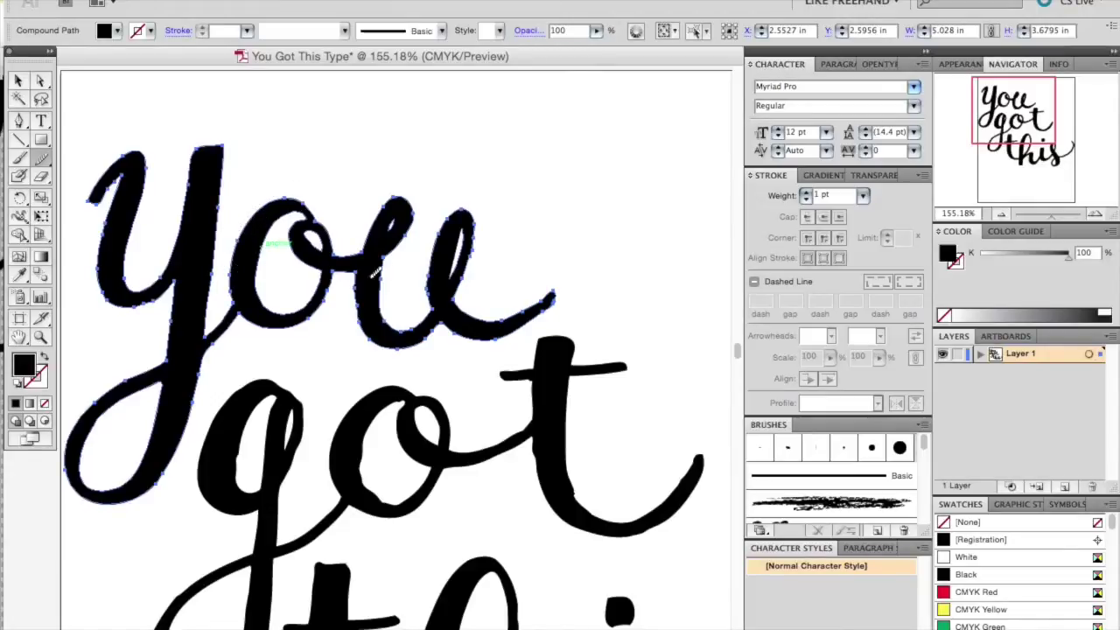
Smooth the outline of the "u" in "you", along its stems, bottom curves and exit stroke.
mouse_move(358, 274)
left_mouse_down()
mouse_move(366, 345)
mouse_move(434, 337)
left_mouse_up()
mouse_move(383, 276)
left_mouse_down()
mouse_move(404, 326)
mouse_move(414, 272)
mouse_move(431, 293)
mouse_move(439, 287)
mouse_move(440, 218)
mouse_move(469, 212)
left_mouse_up()
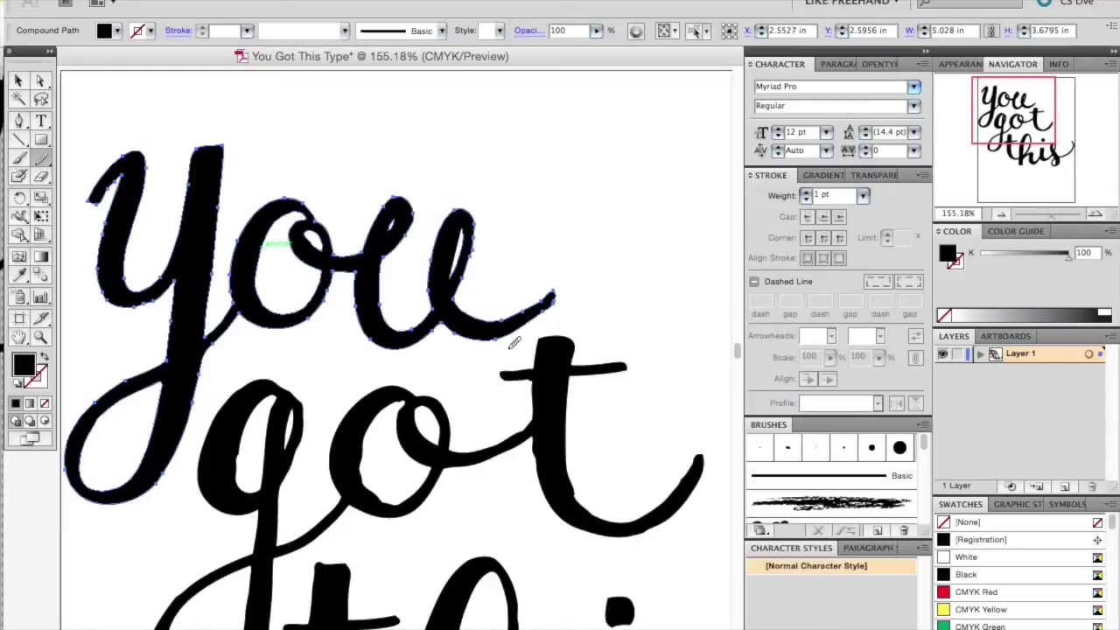
mouse_move(458, 315)
left_mouse_down()
mouse_move(511, 323)
mouse_move(555, 296)
left_mouse_up()
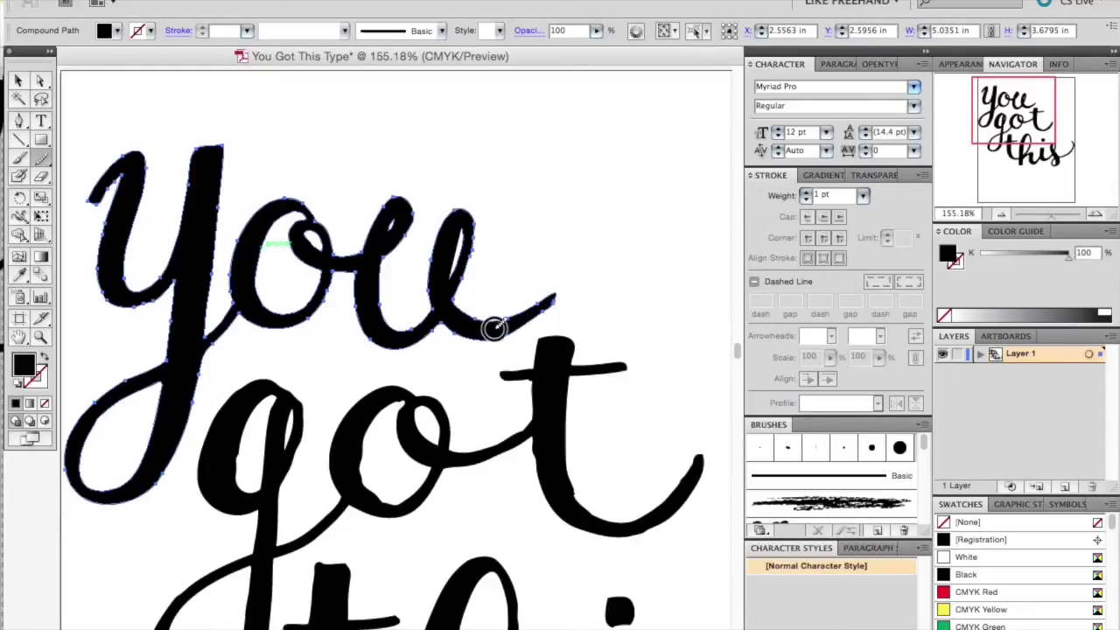
left_click_drag(492, 327, 555, 299)
scroll(497, 357, "down", 3)
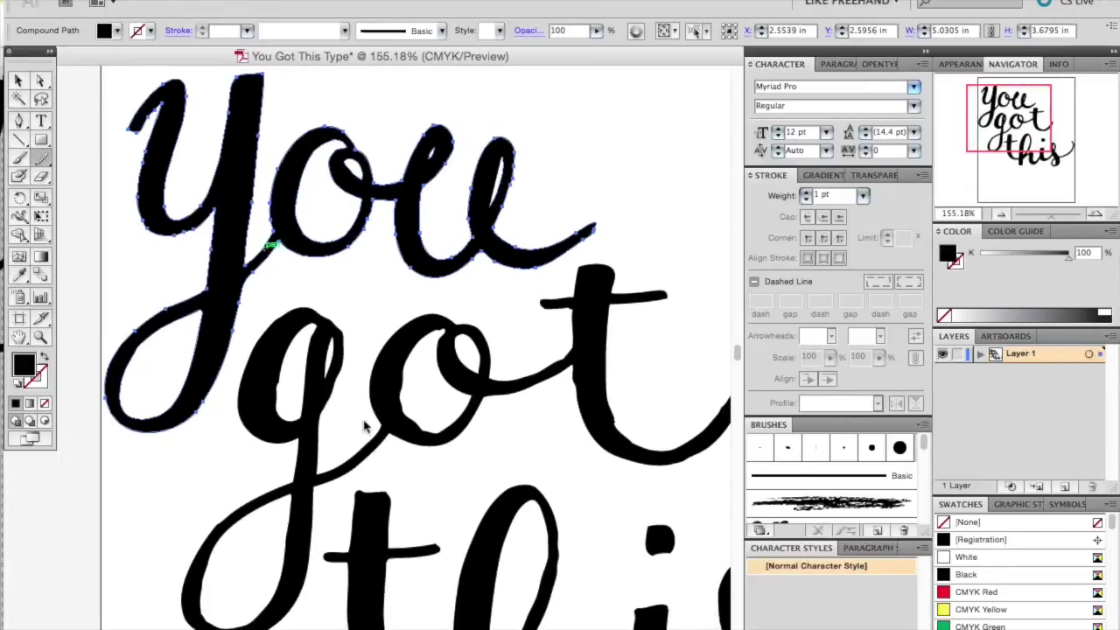
left_click(17, 81)
left_click(95, 189)
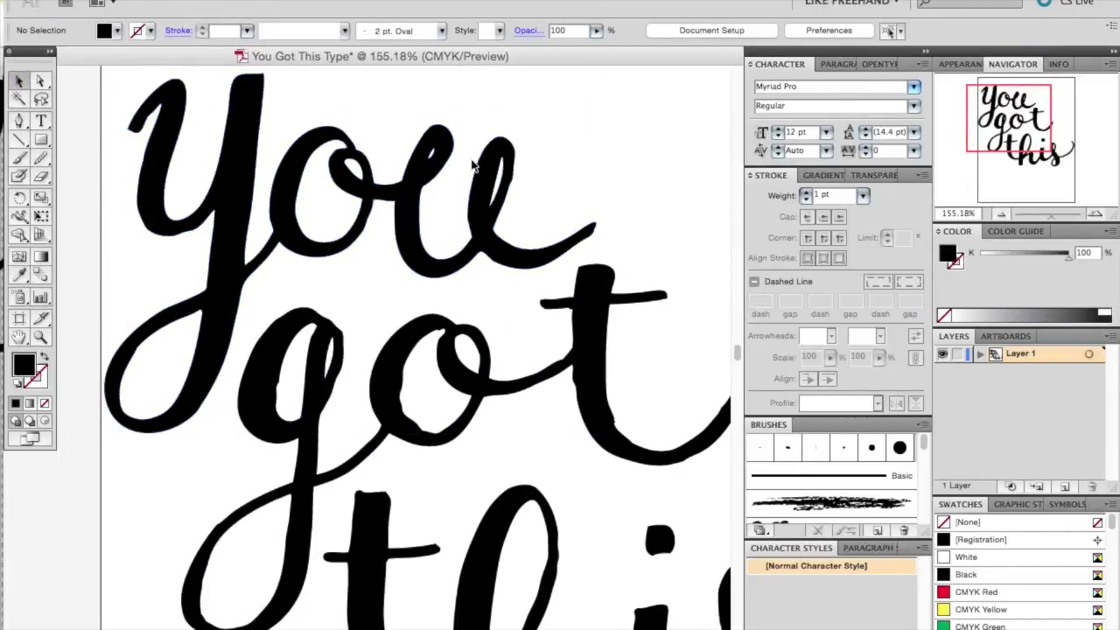
left_click(145, 114)
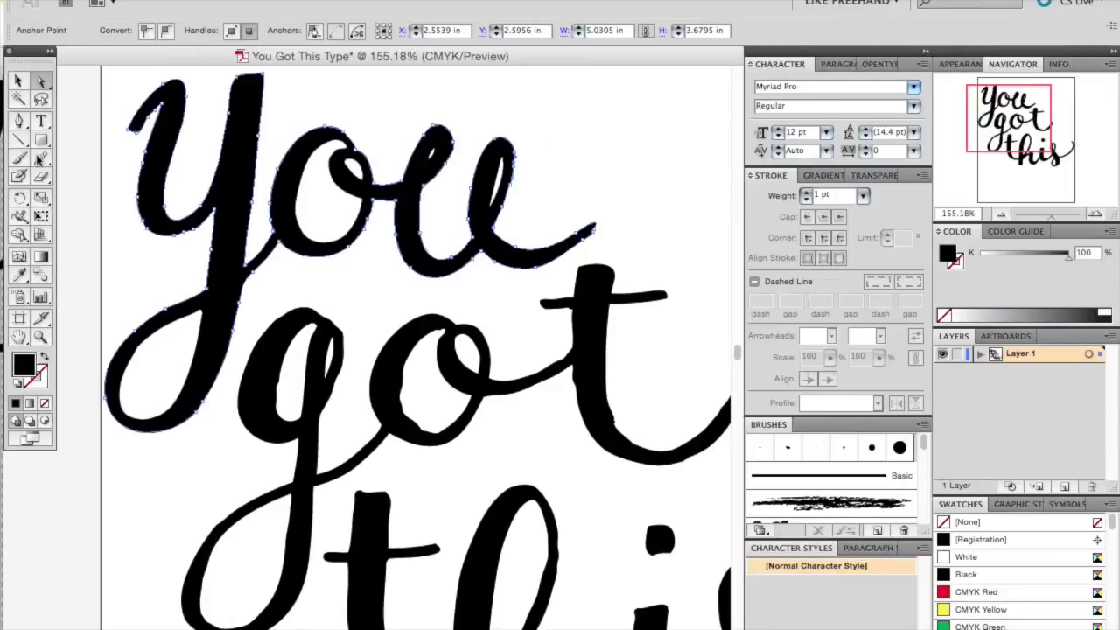
left_click(81, 138)
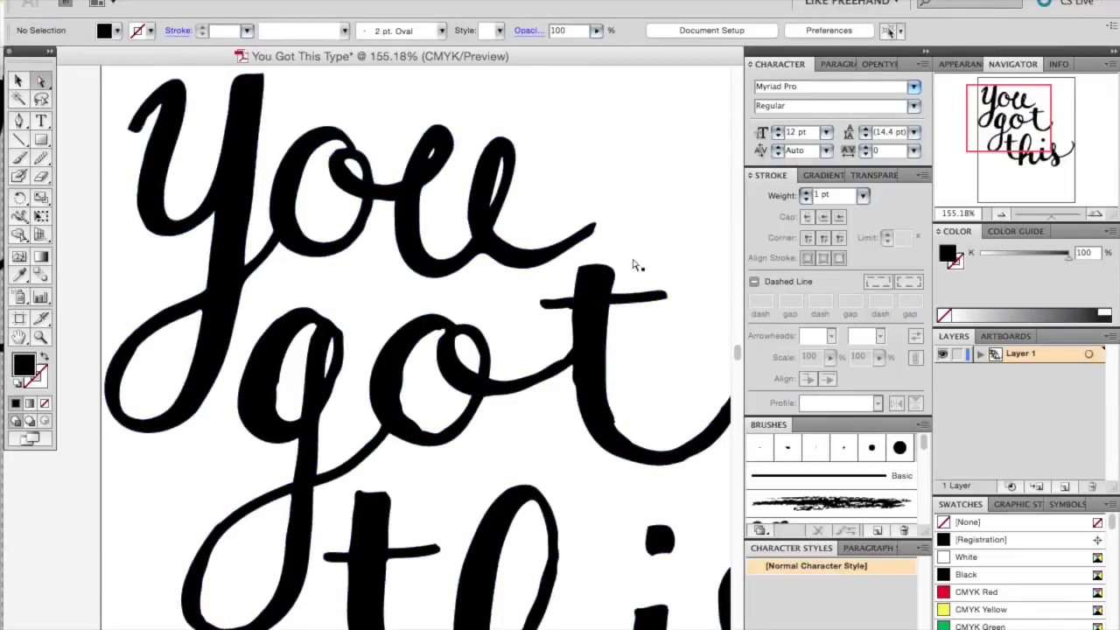
left_click(477, 230)
left_click(123, 101)
Smooth the inner outlines of the "g" and "o" in "got", including the counter of the g's lower loop.
scroll(584, 292, "down", 3)
left_click(262, 216)
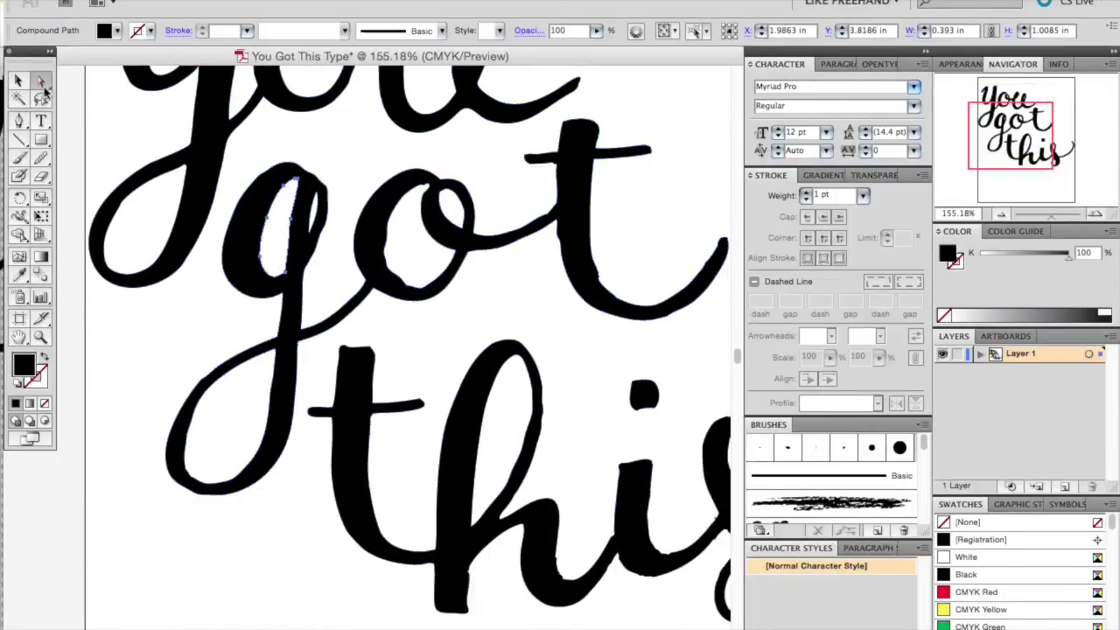
left_click(385, 222)
left_click_drag(385, 220, 411, 287)
left_click(584, 300, "super")
left_click(167, 469, "super")
left_click(186, 443, "super")
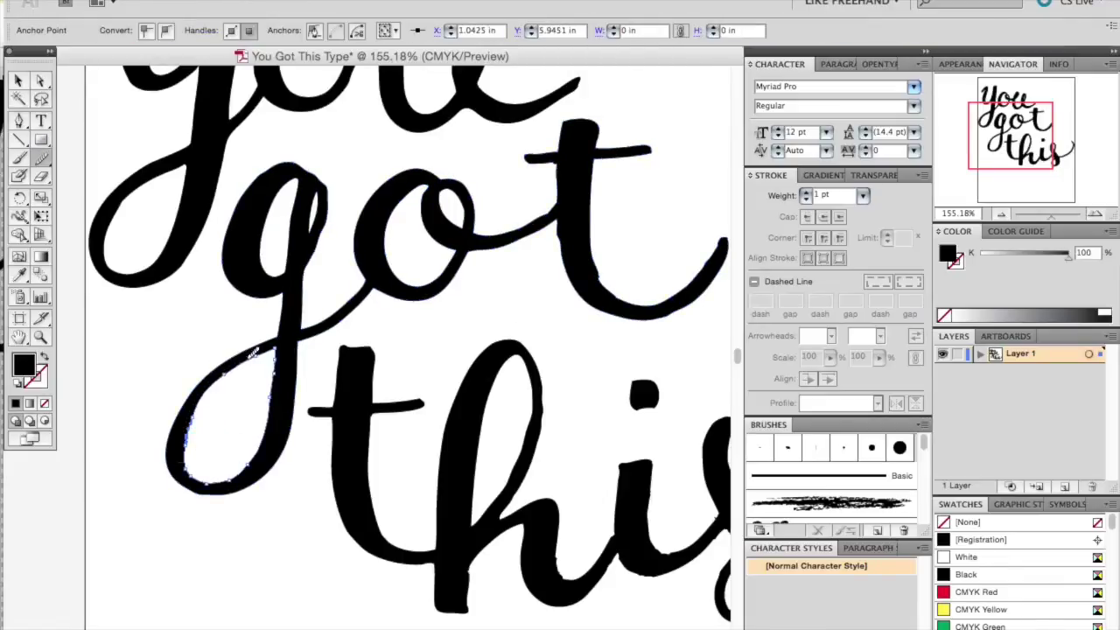
left_click_drag(253, 353, 269, 349)
Smooth the outer outline of "got", including the stem and sweeping lower curve of the "t", and deselect the word.
left_click(183, 495, "super")
scroll(183, 495, "right", 2)
left_click(180, 489, "super")
left_click(233, 192, "super")
scroll(233, 192, "right", 2)
left_click(479, 231, "super")
mouse_move(479, 231)
left_mouse_down()
mouse_move(568, 288)
mouse_move(641, 254)
left_mouse_up()
left_click_drag(470, 137, 481, 187)
left_click(548, 219, "super")
scroll(524, 194, "down", 1)
scroll(525, 194, "left", 2)
left_click(500, 172, "super")
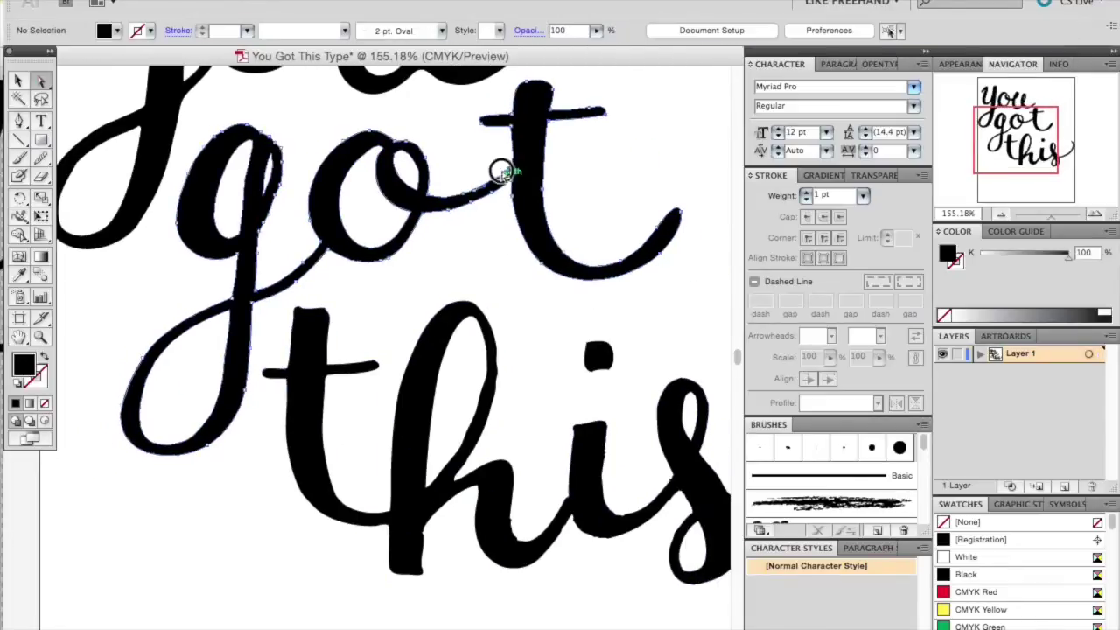
Smooth the outline of the "t" stem and the lower curve of the "h" in "this".
left_click(40, 81)
scroll(490, 125, "down", 1)
scroll(490, 126, "right", 1)
left_click(271, 307)
left_click(41, 159)
left_click_drag(271, 302, 292, 458)
left_click_drag(386, 464, 465, 504)
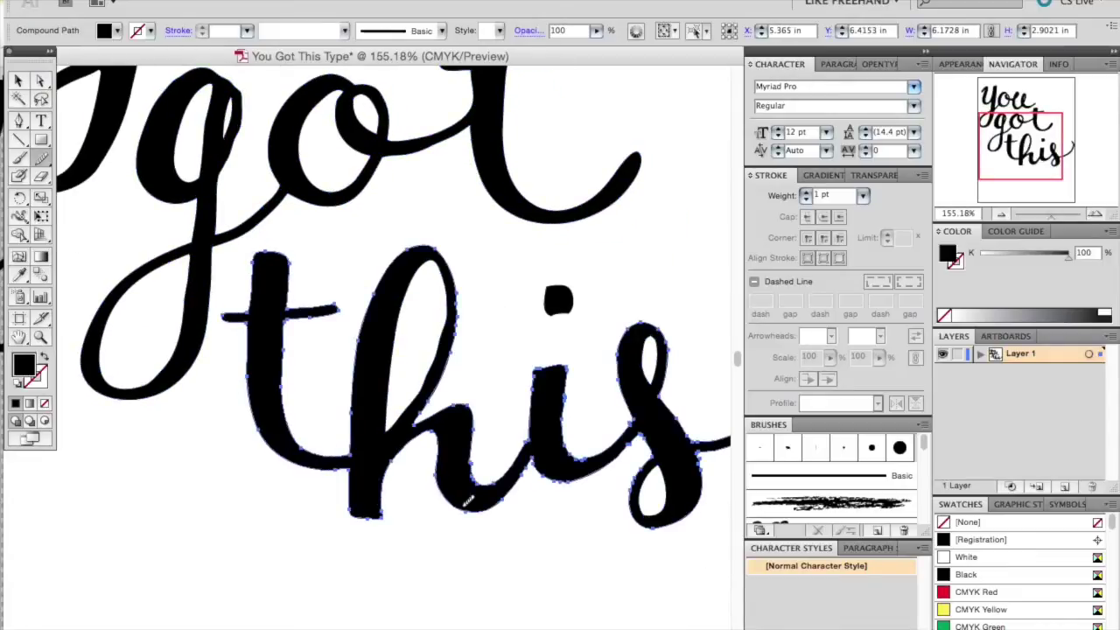
Smooth the "i" body, the lower bowl of the "s" and its tail flourish in "this".
scroll(475, 471, "right", 2)
scroll(475, 471, "down", 1)
left_click_drag(442, 359, 485, 446)
left_click_drag(582, 426, 656, 409)
left_click_drag(557, 523, 591, 445)
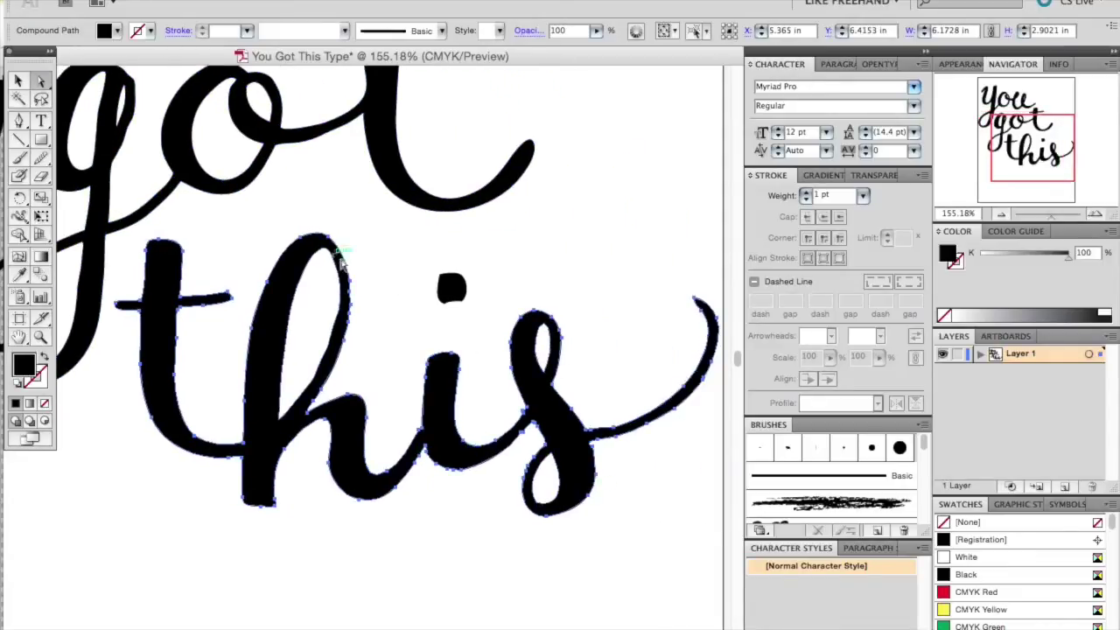
left_click(341, 263, "super")
left_click_drag(421, 447, 468, 457)
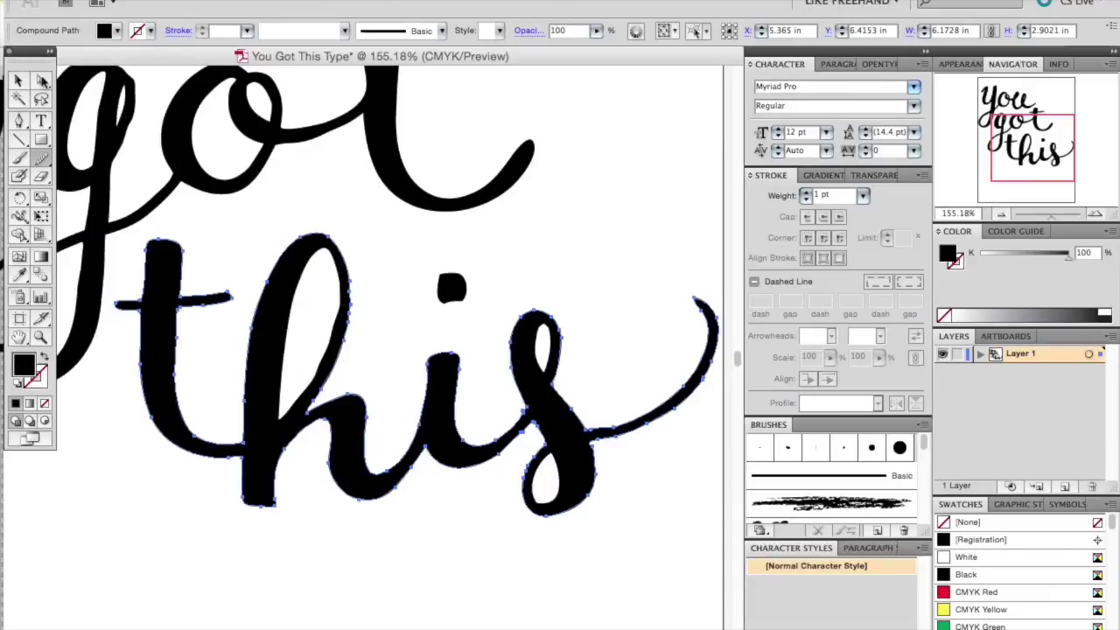
left_click(165, 515)
Adjust the anchor points on the right edge of the "s" in "this", just below where its tail branches off.
scroll(554, 607, "right", 3)
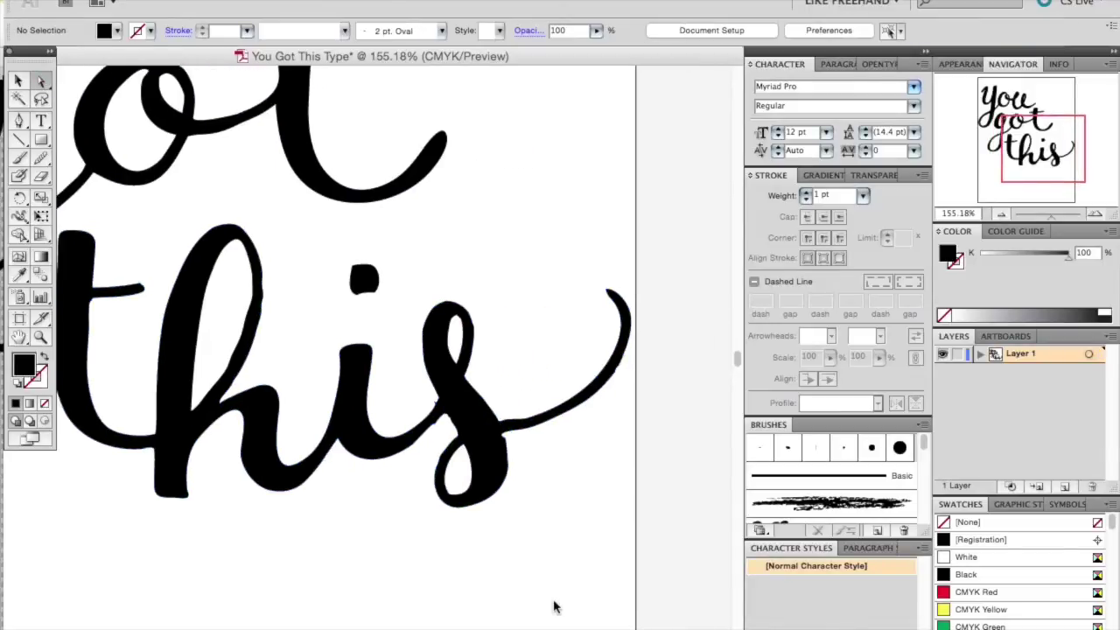
left_click(512, 446)
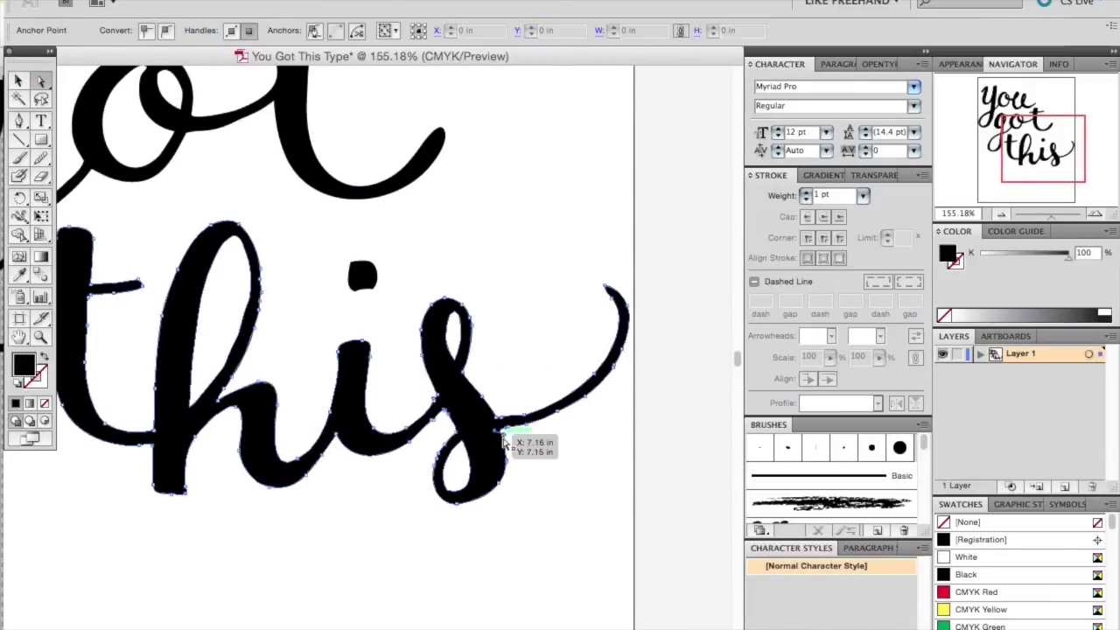
left_click(19, 123)
left_click_drag(19, 122, 113, 169)
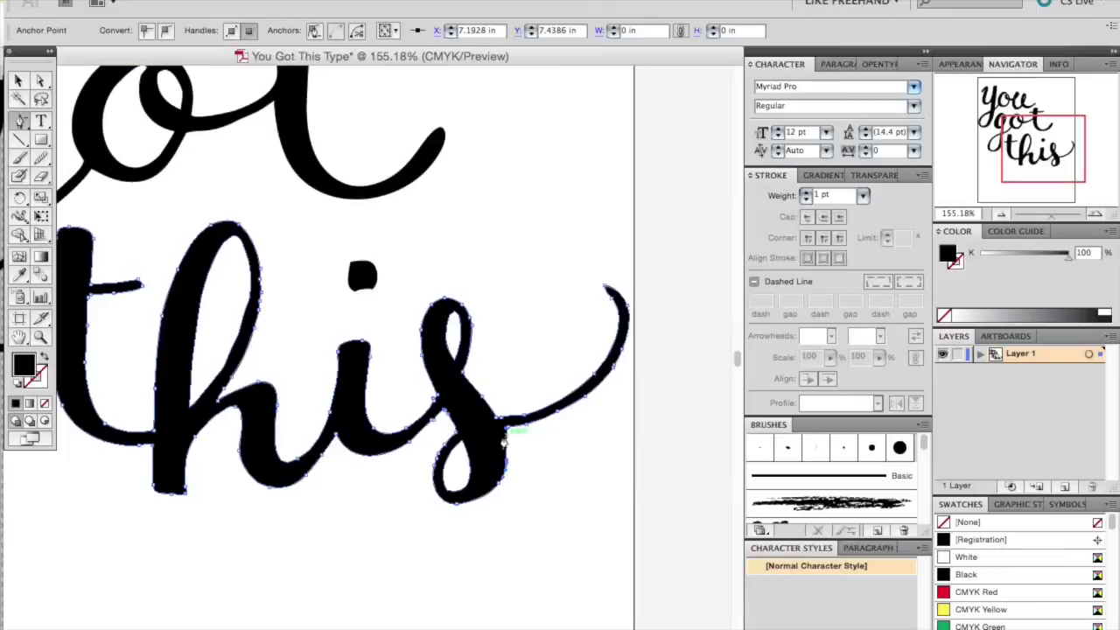
left_click(39, 79)
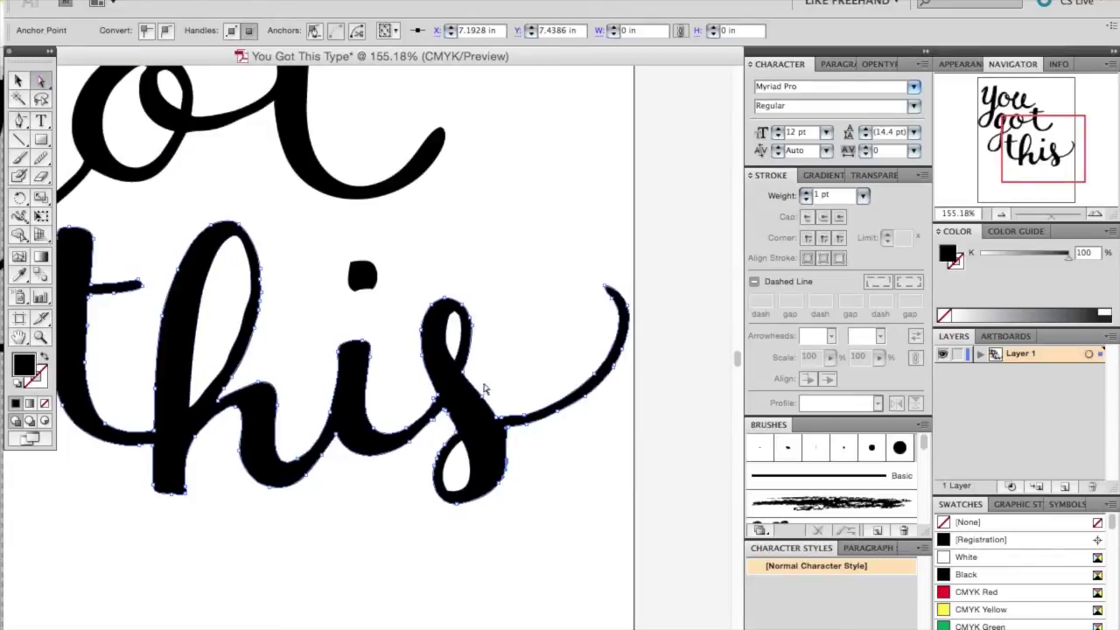
left_click(497, 432)
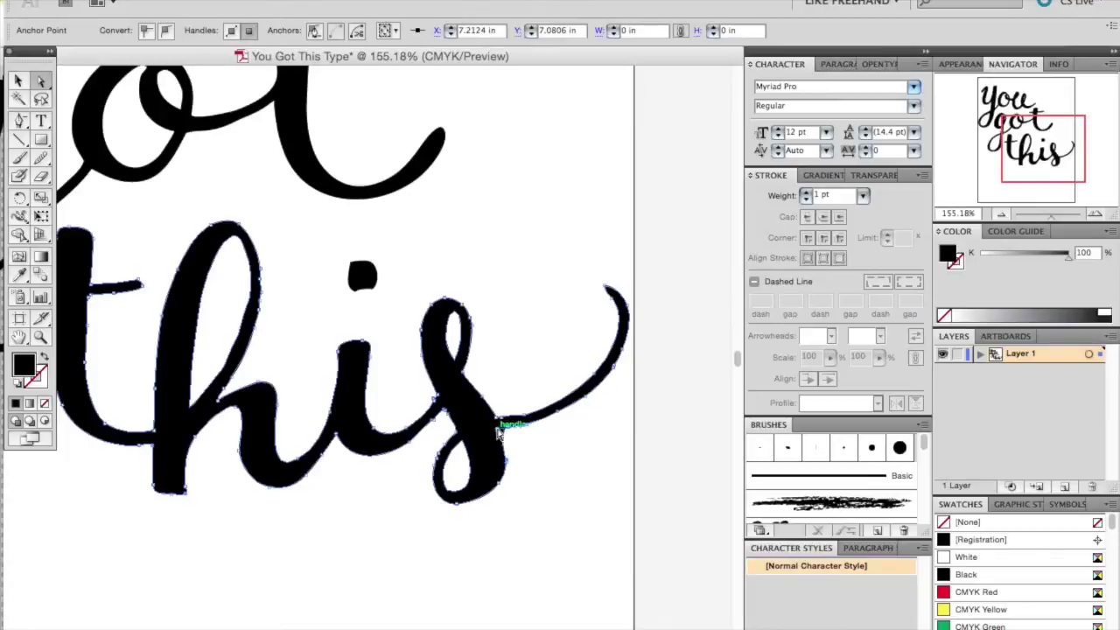
left_click(555, 474)
left_click(511, 462)
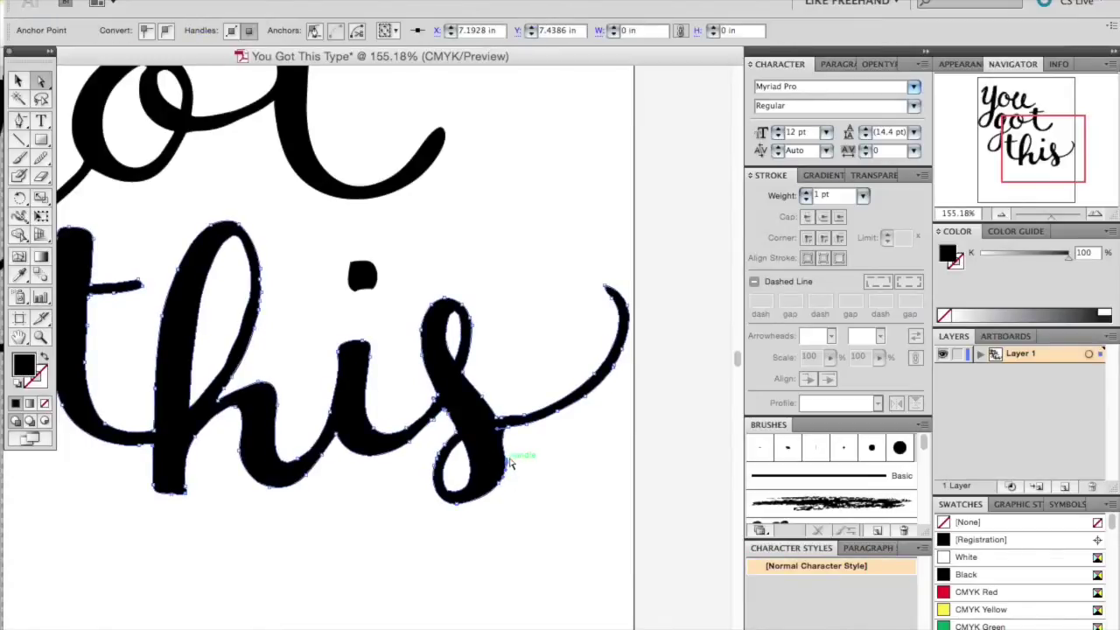
left_click(547, 514)
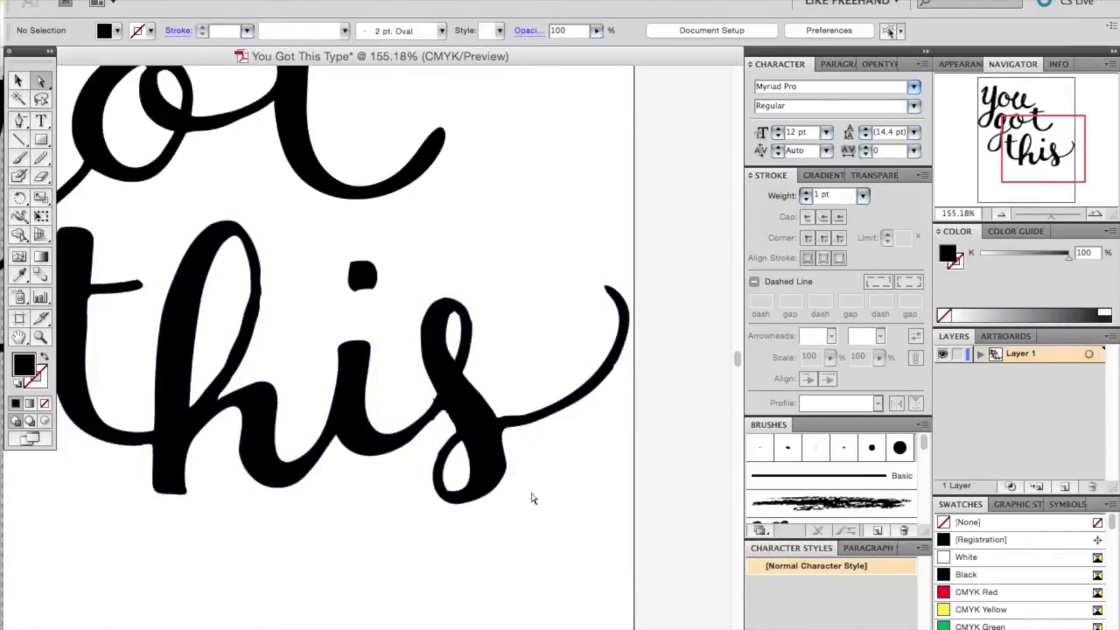
Straighten the direction handles of the anchor on the right edge of the s's lower bowl to soften its curve.
left_click(41, 338)
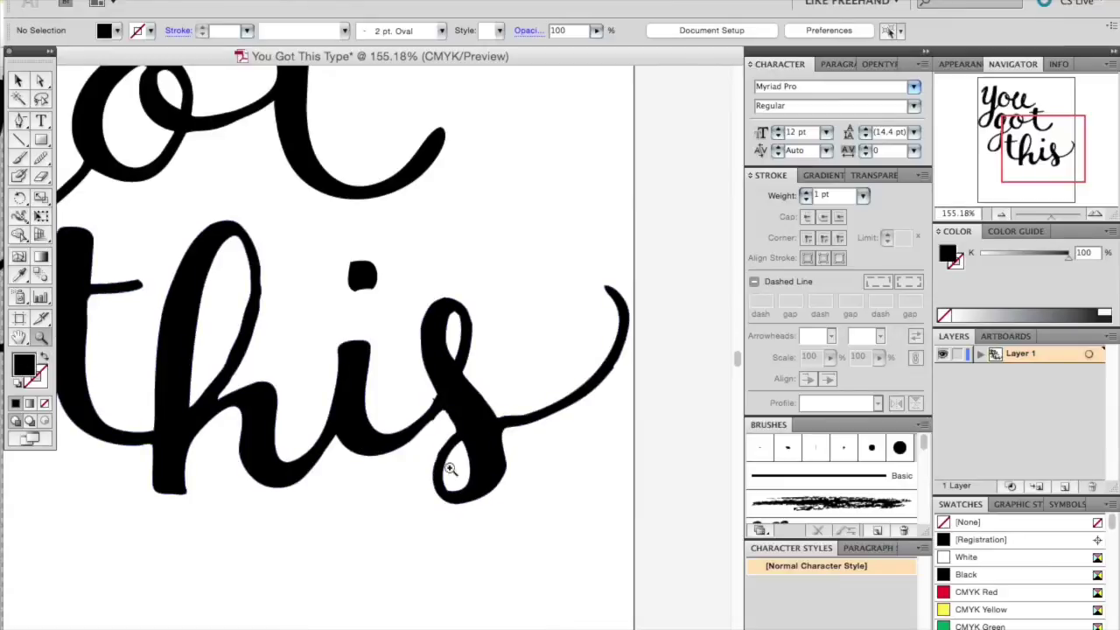
left_click_drag(449, 425, 553, 513)
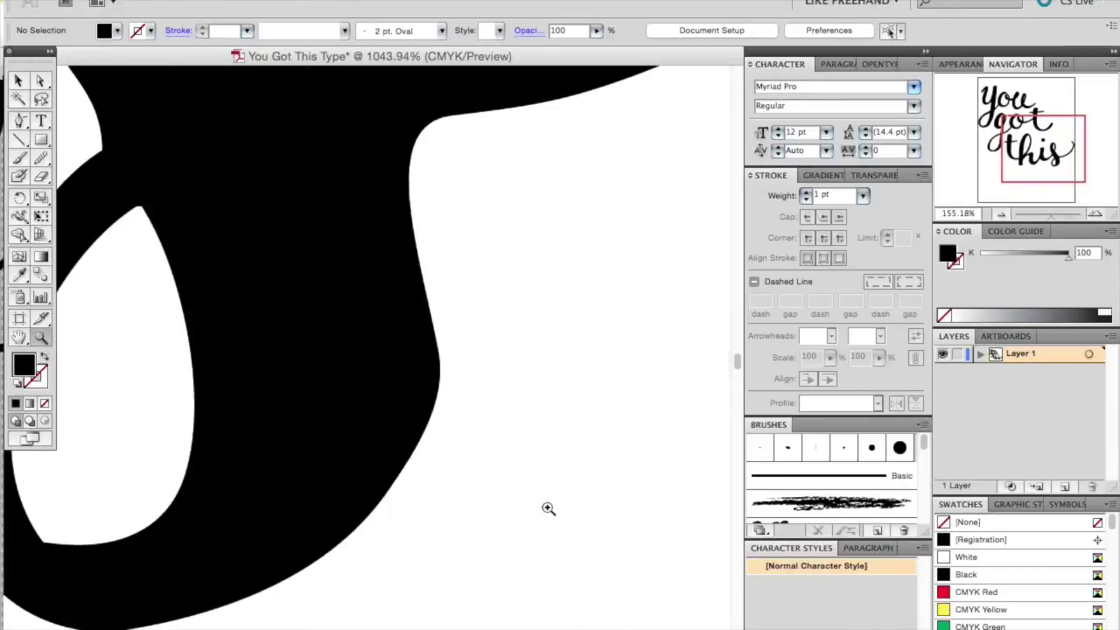
left_click(42, 81)
left_click(431, 312)
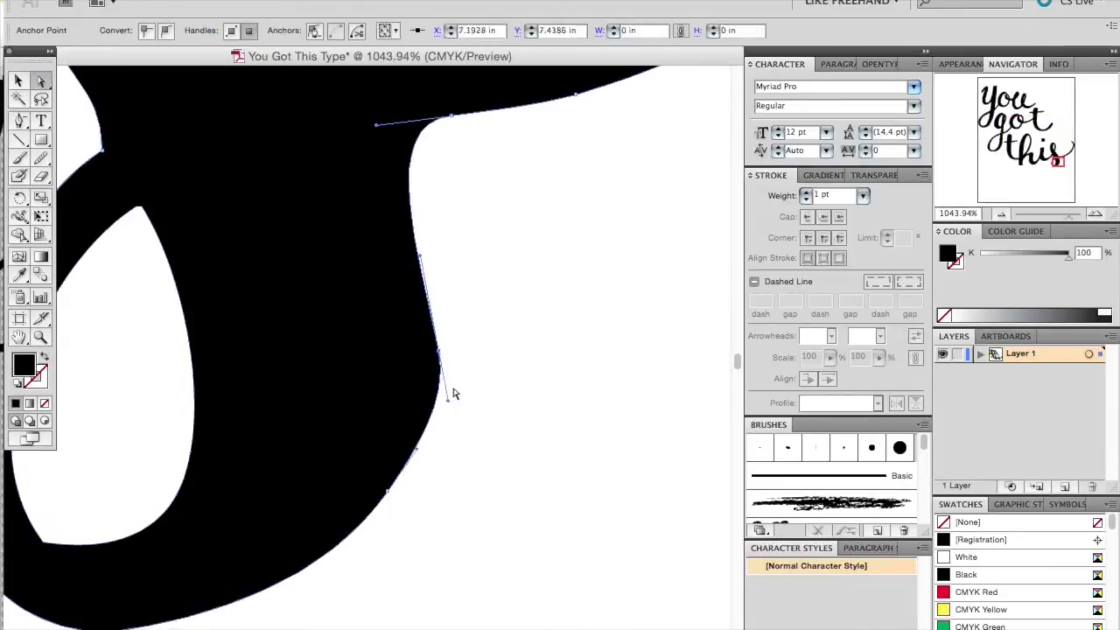
left_click_drag(446, 399, 442, 411)
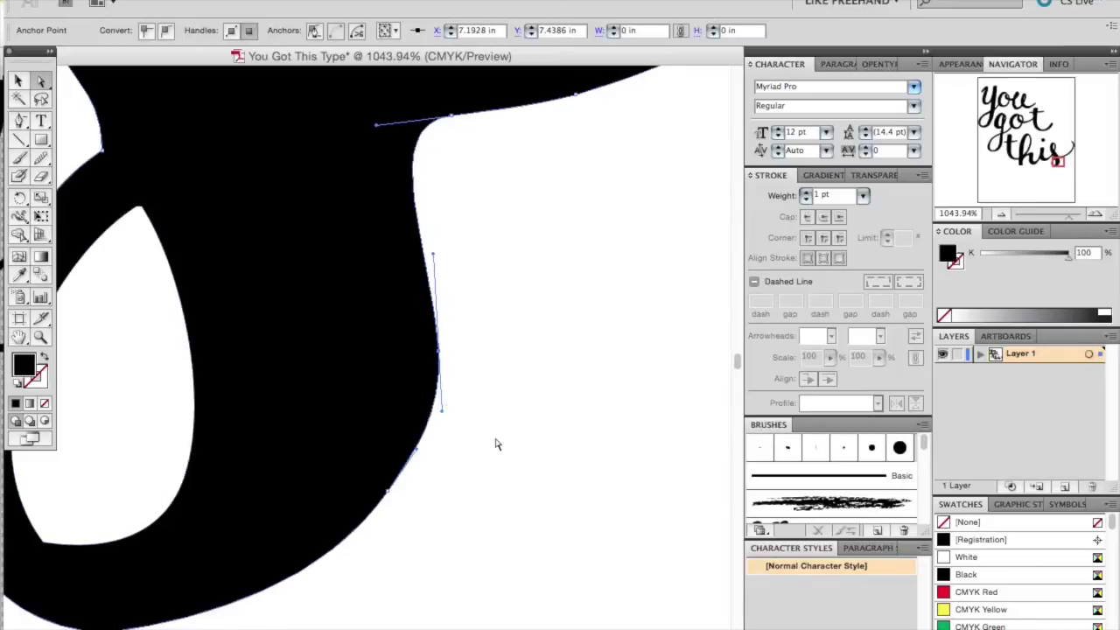
left_click(497, 466)
Move the lower-right anchor of the s's bowl slightly down to round the outer curve.
left_click(438, 350)
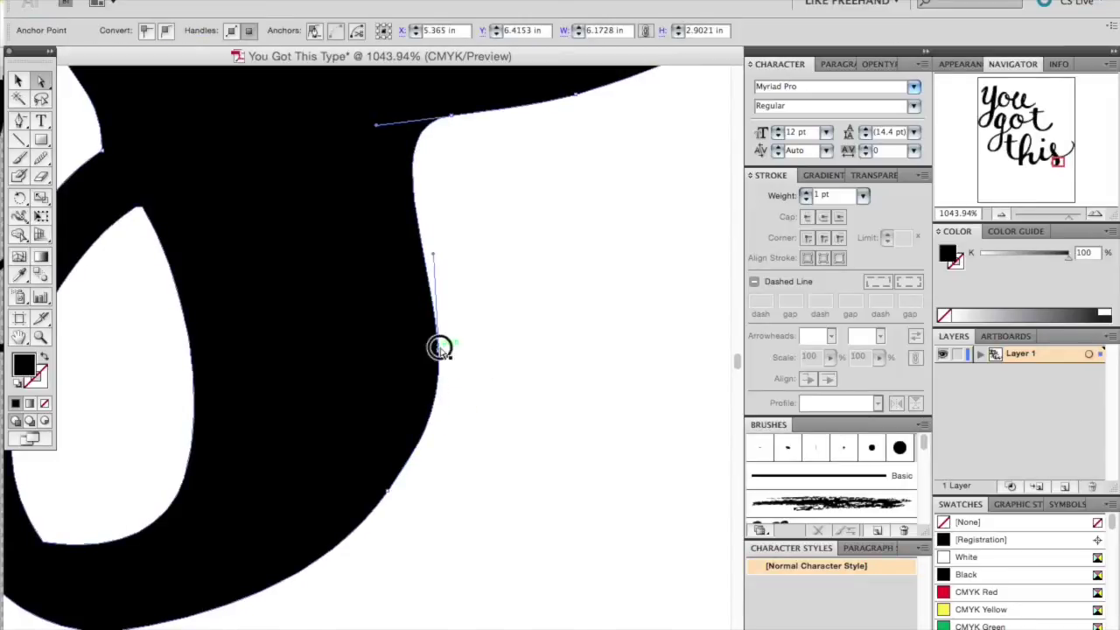
left_click(390, 491)
left_click_drag(389, 492, 388, 502)
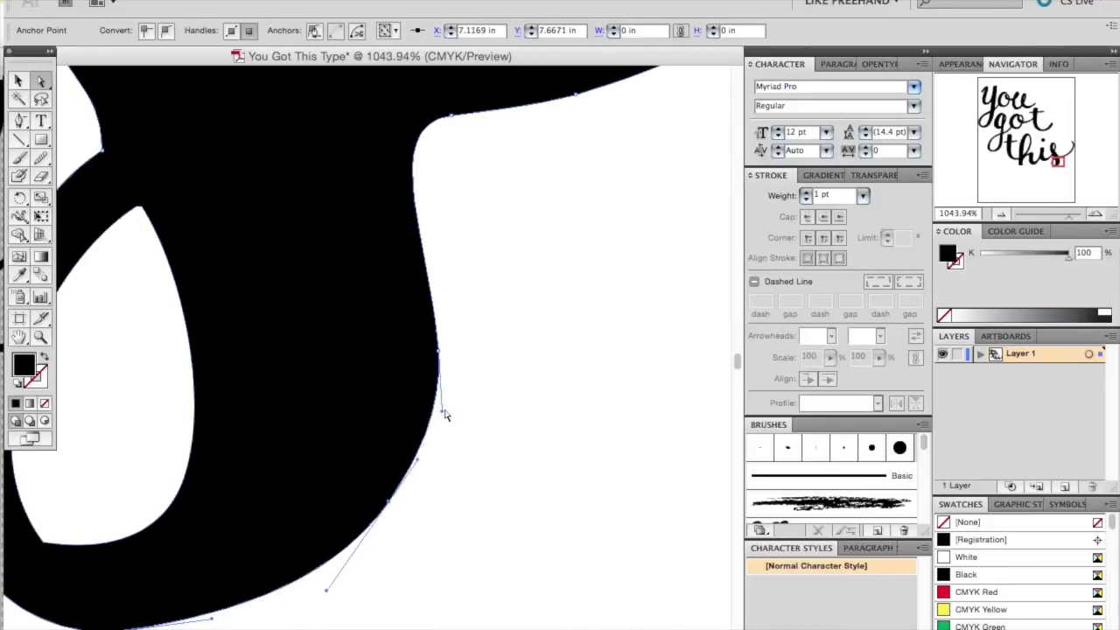
left_click(386, 410)
Convert the lower-left corner anchor of the counter inside the s's loop to a smooth point.
scroll(395, 416, "left", 3)
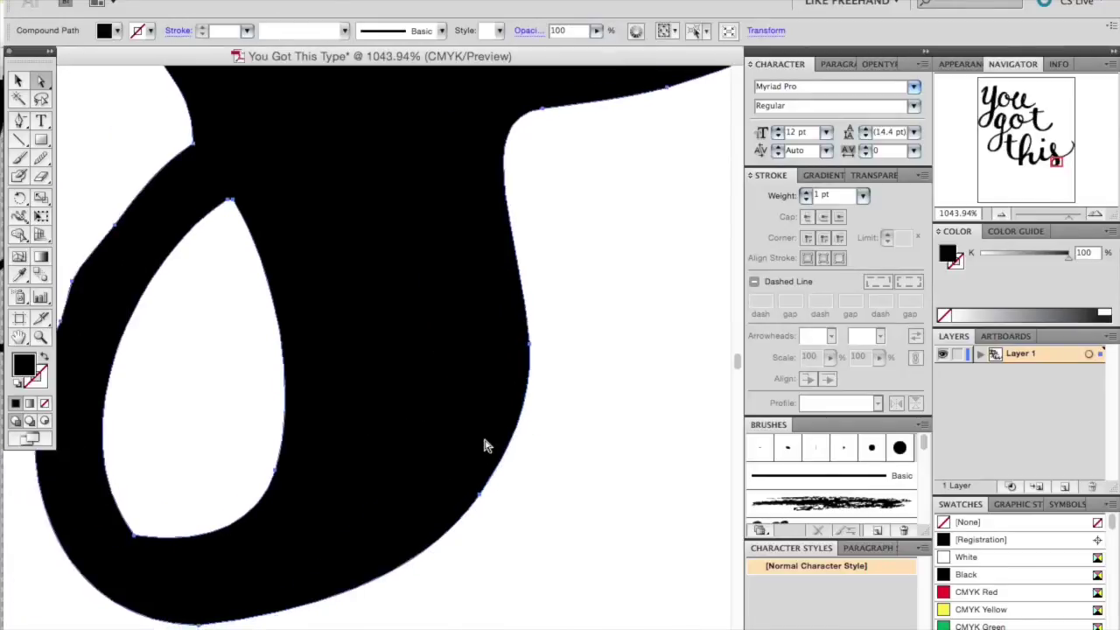
left_click(138, 530)
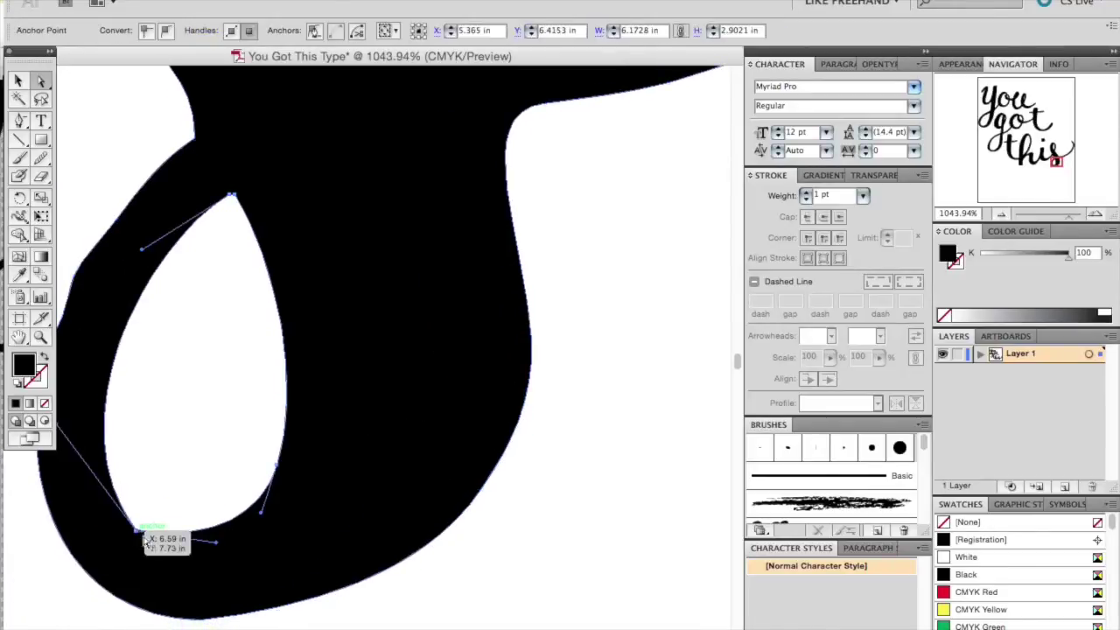
left_click(167, 31)
Move the anchor on the outer left edge of the s's loop outward by about 0.01 in, and deselect the lettering.
scroll(180, 592, "left", 5)
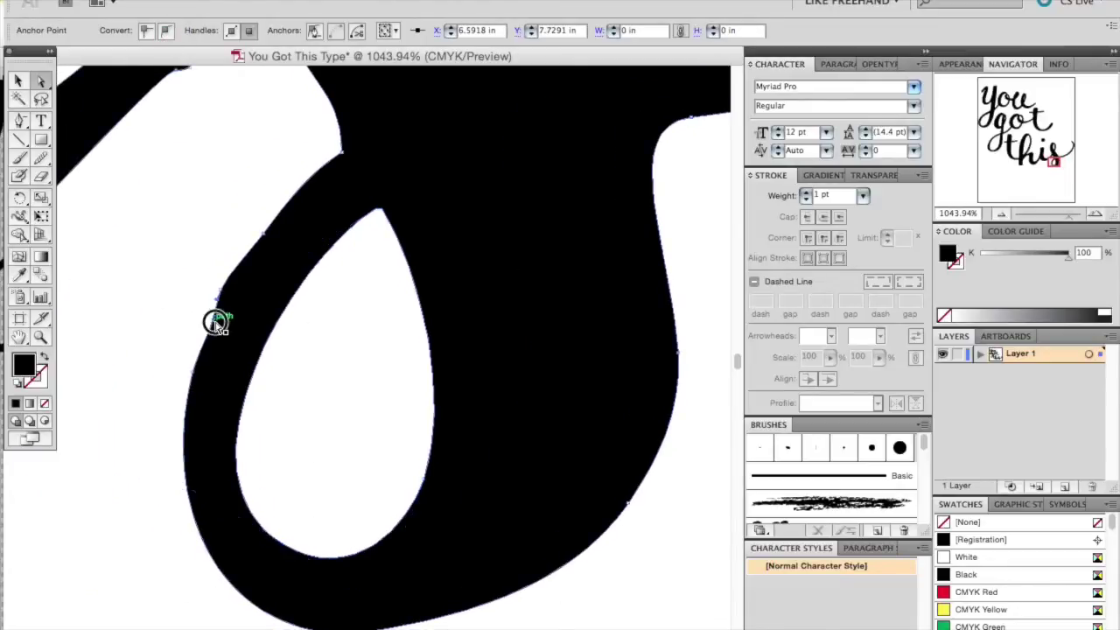
mouse_move(217, 322)
left_mouse_down()
mouse_move(212, 312)
mouse_move(204, 331)
left_mouse_up()
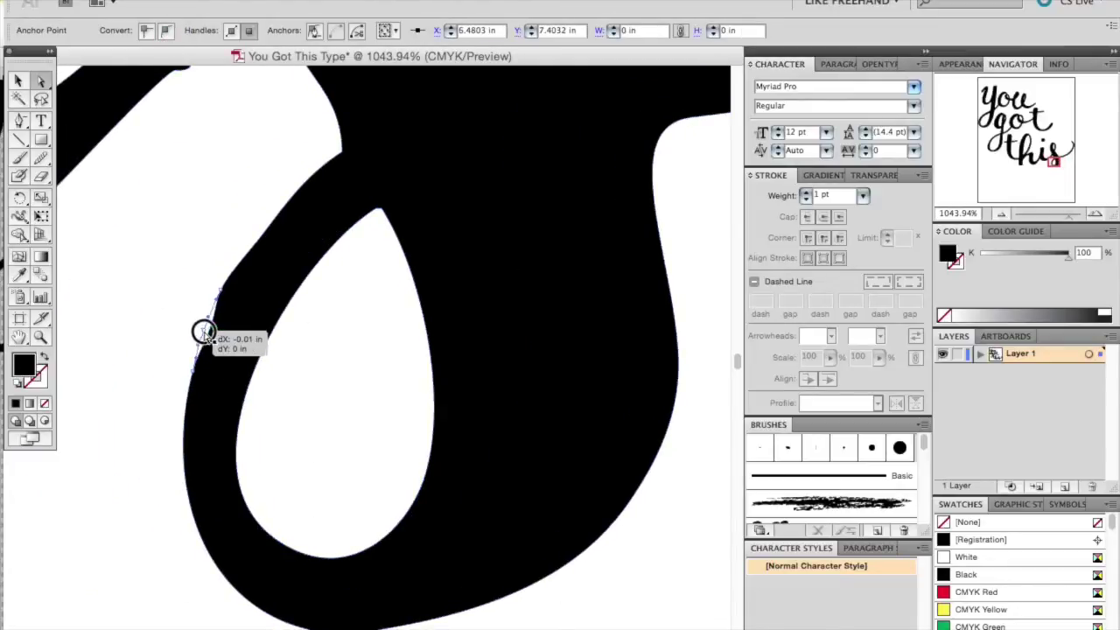
left_click(163, 365)
left_click(228, 286)
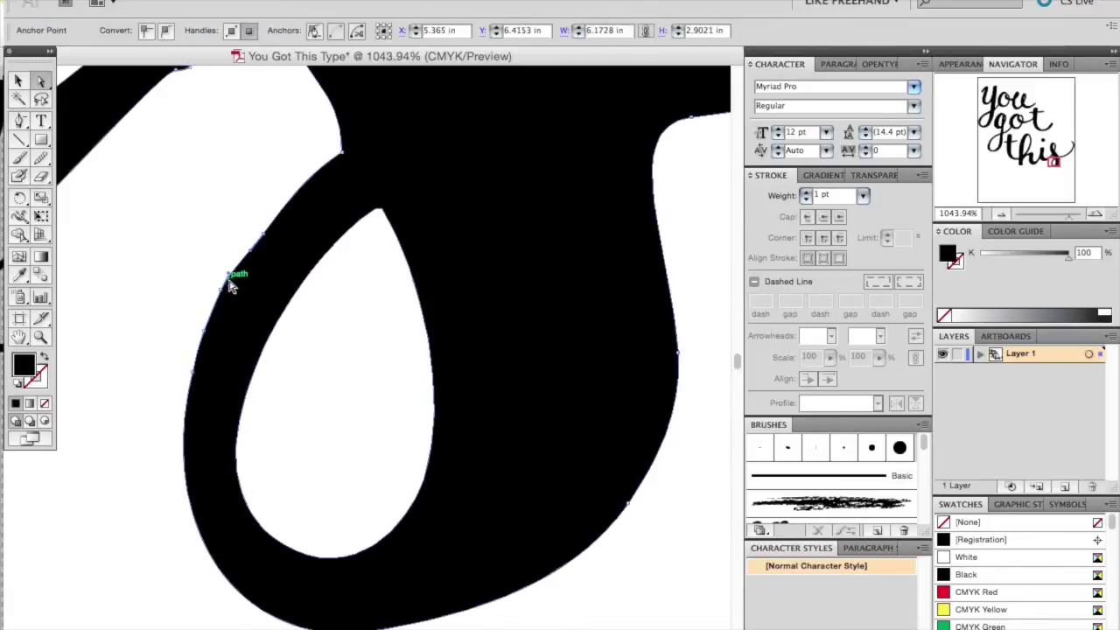
left_click(232, 274)
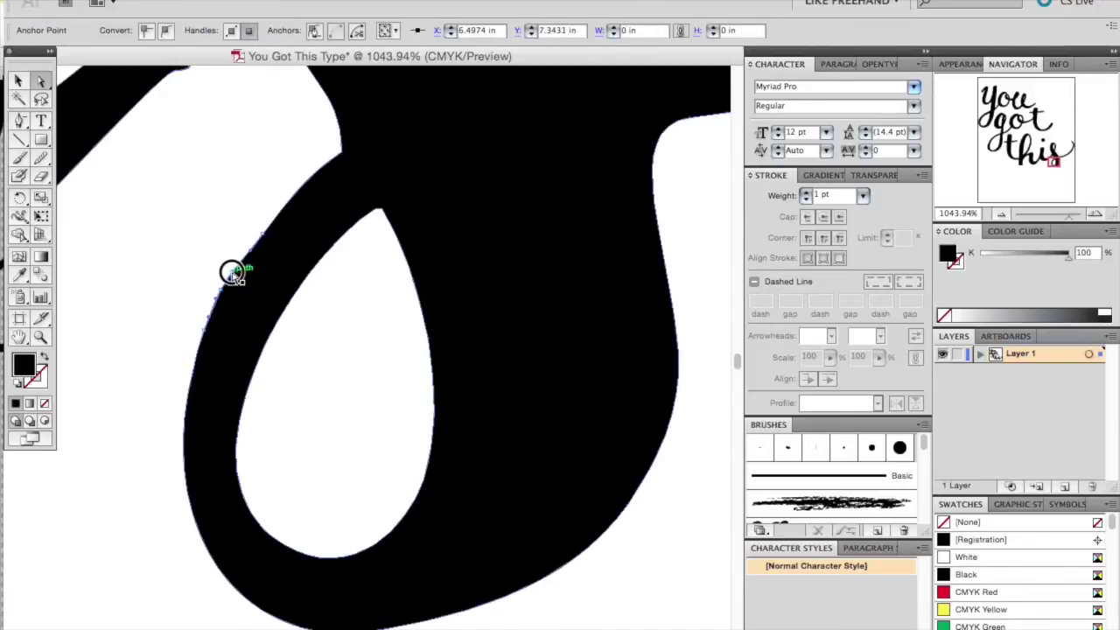
left_click(278, 443)
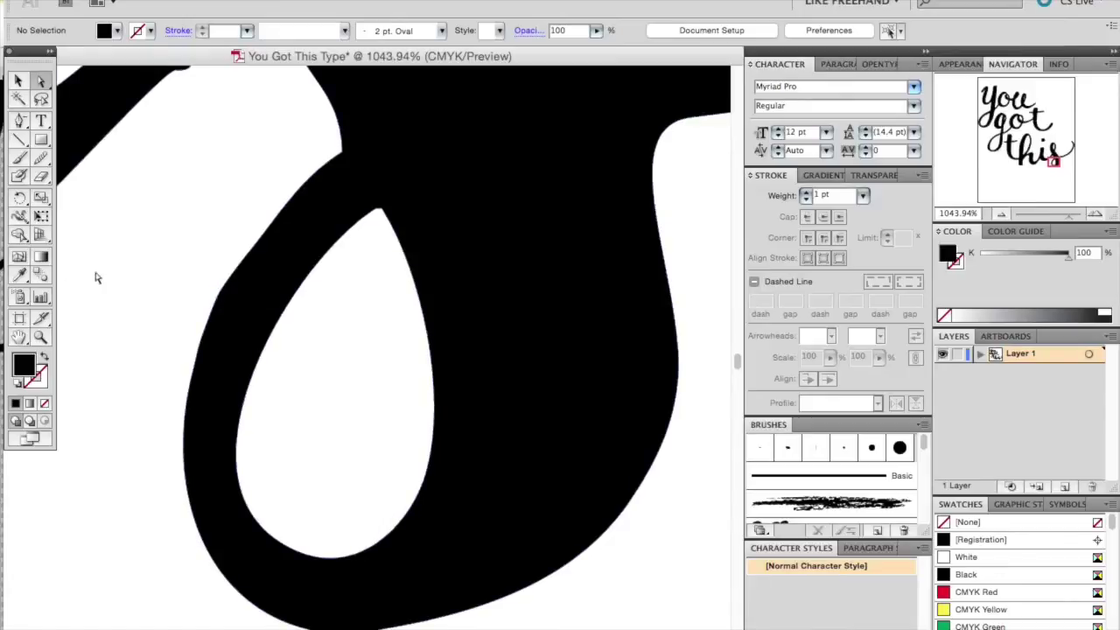
Smooth the outer left and bottom edges of the s's lower loop with the Smooth tool.
left_click(41, 157)
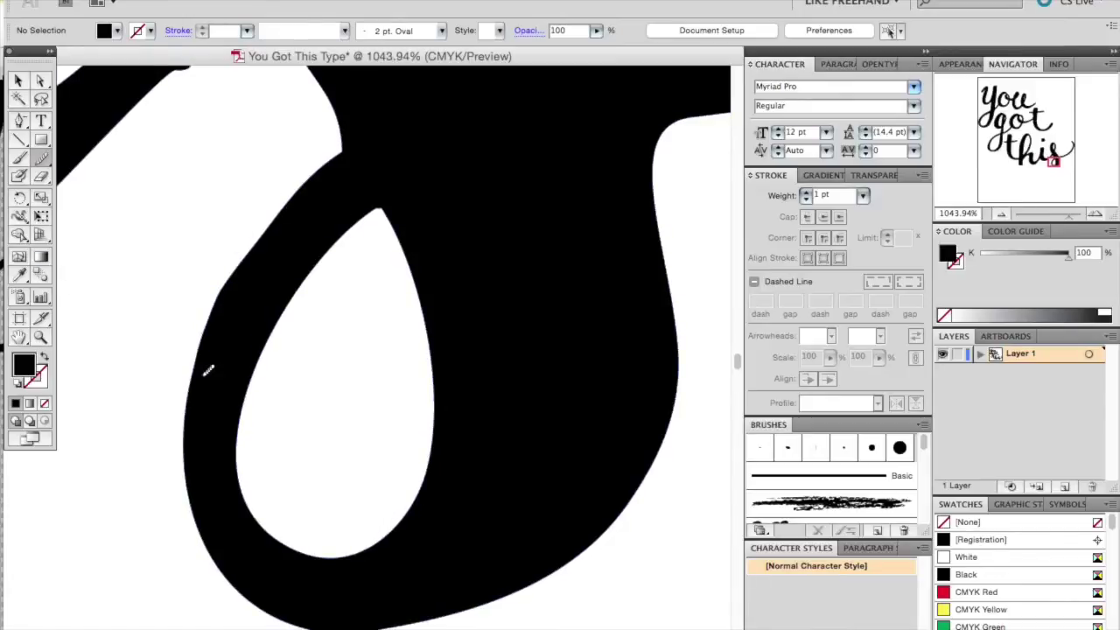
left_click(270, 313, "super")
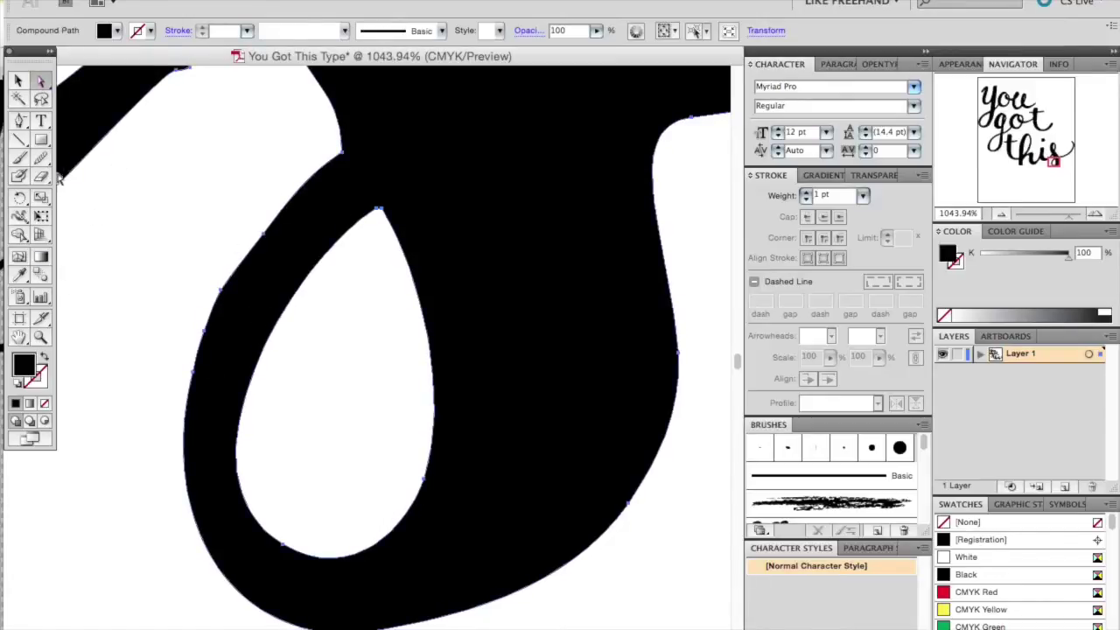
mouse_move(284, 201)
left_mouse_down()
mouse_move(205, 347)
mouse_move(271, 284)
left_mouse_up()
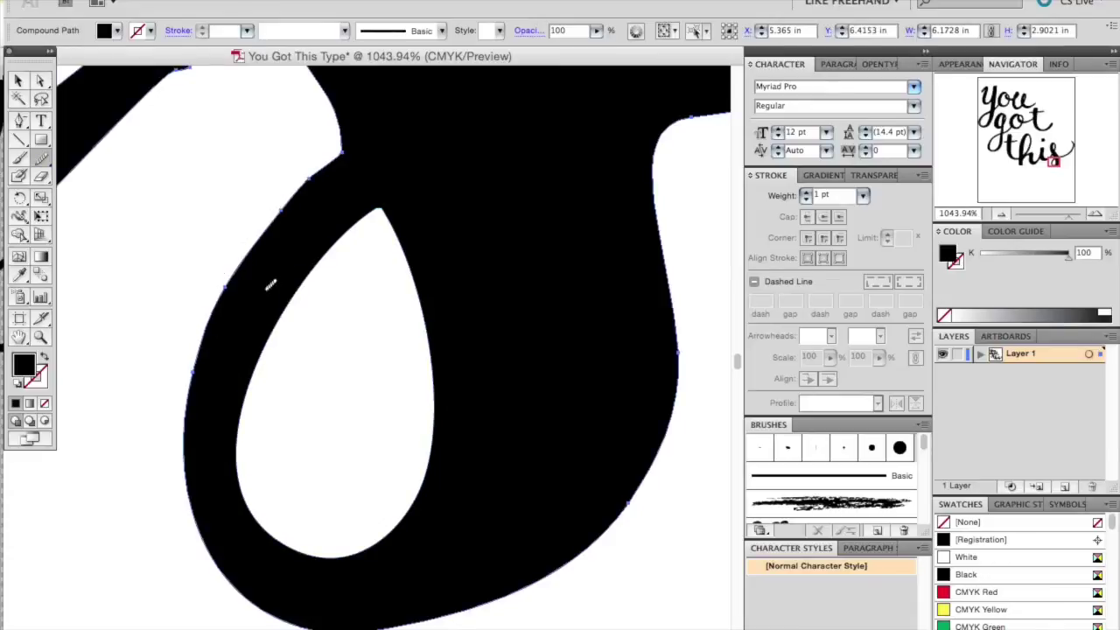
left_click_drag(200, 369, 199, 385)
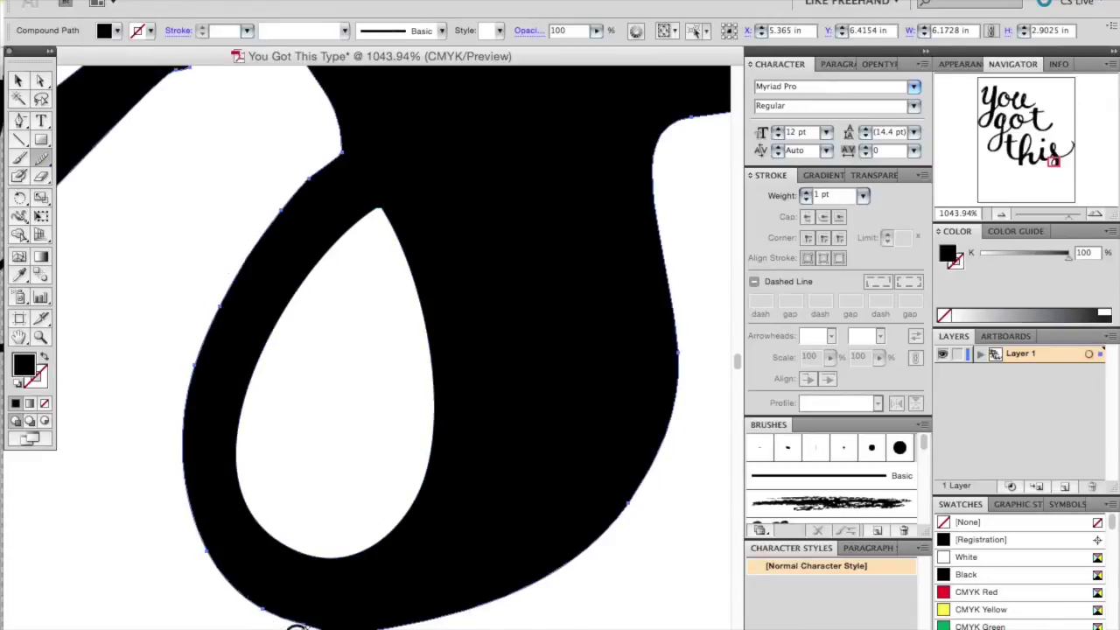
left_click_drag(297, 625, 391, 624)
Delete the surplus anchors around the notch where the joining stroke meets the s, leaving a clean curve from its tip to the lower corner.
key("super+minus")
key("z")
left_click_drag(225, 122, 479, 337)
key("p")
left_click(289, 132)
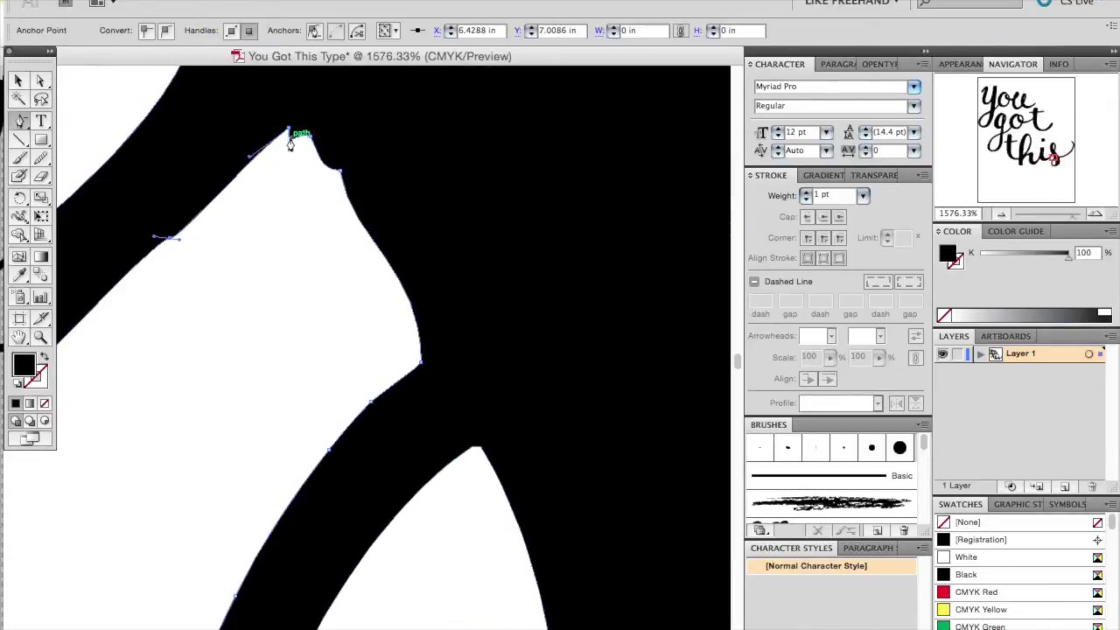
left_click(292, 137)
key("a")
left_click_drag(291, 151, 319, 155)
key("p")
left_click(340, 171)
key("a")
left_click(204, 300)
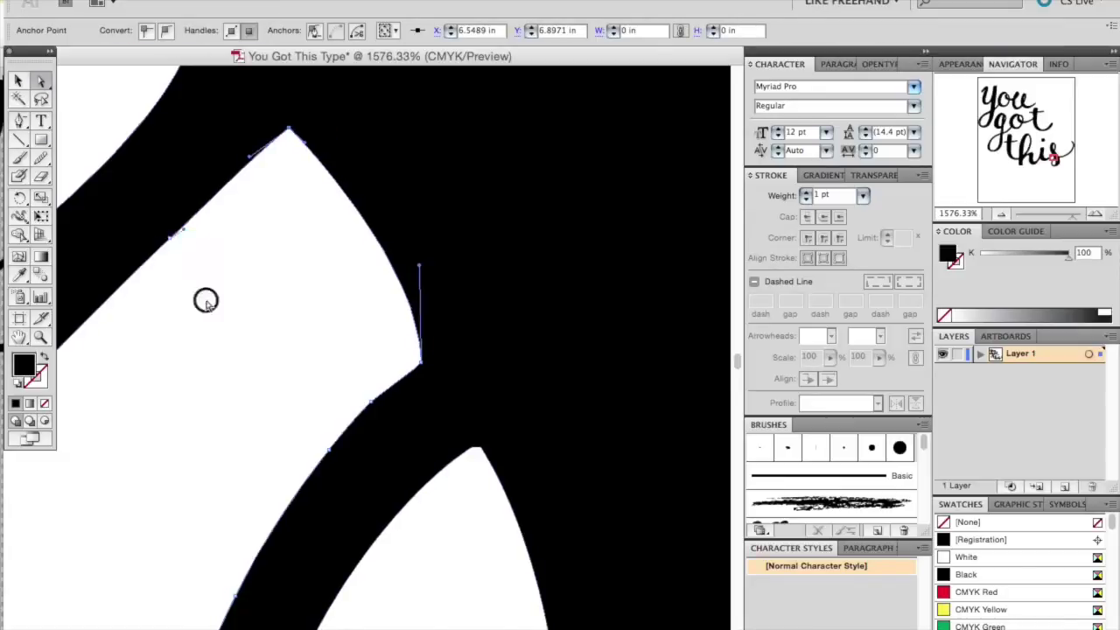
key("p")
left_click(371, 402)
Smooth the outer left edge of the s's upper loop and deselect the lettering.
key("super+minus")
key("super+minus")
key("super+minus")
key("z")
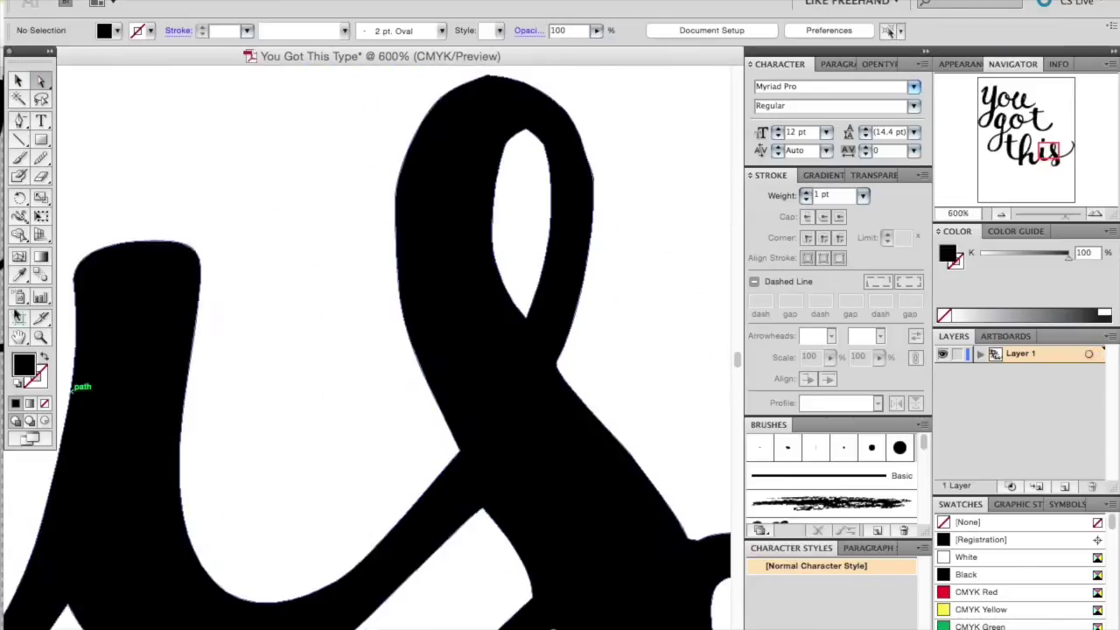
left_click(420, 172, "super")
left_click_drag(420, 172, 408, 298)
key("z")
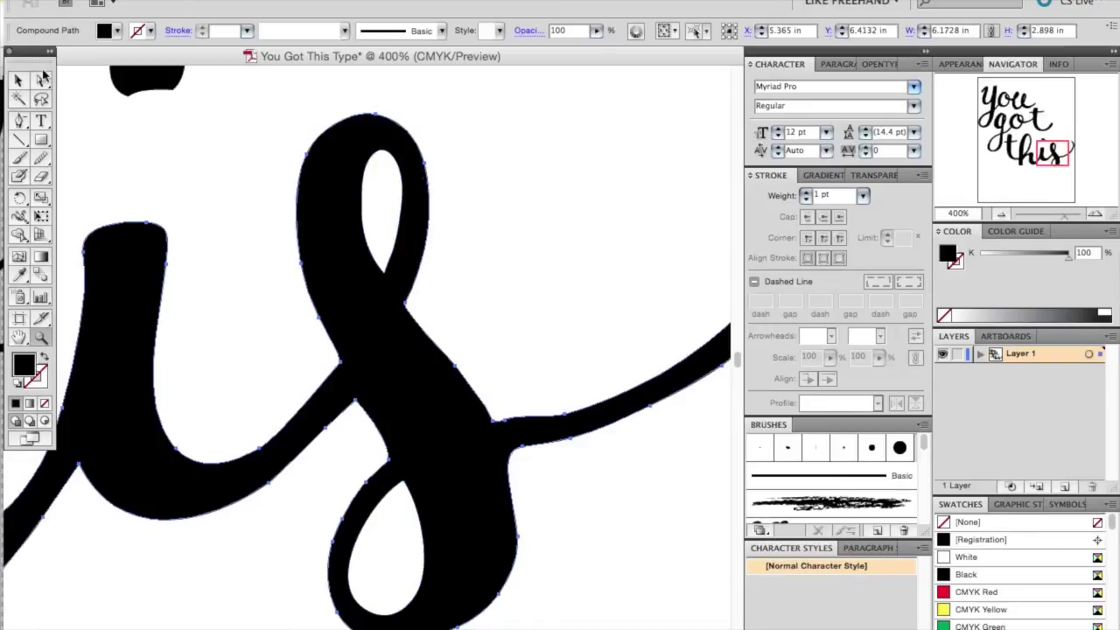
key("p")
key("super+minus")
key("super+minus")
key("a")
key("super+shift+a")
Select the whole "you got this" lettering, move it up and scale it down slightly to fit inside the artboard, and deselect it.
key("ctrl+minus")
key("ctrl+minus")
key("ctrl+minus")
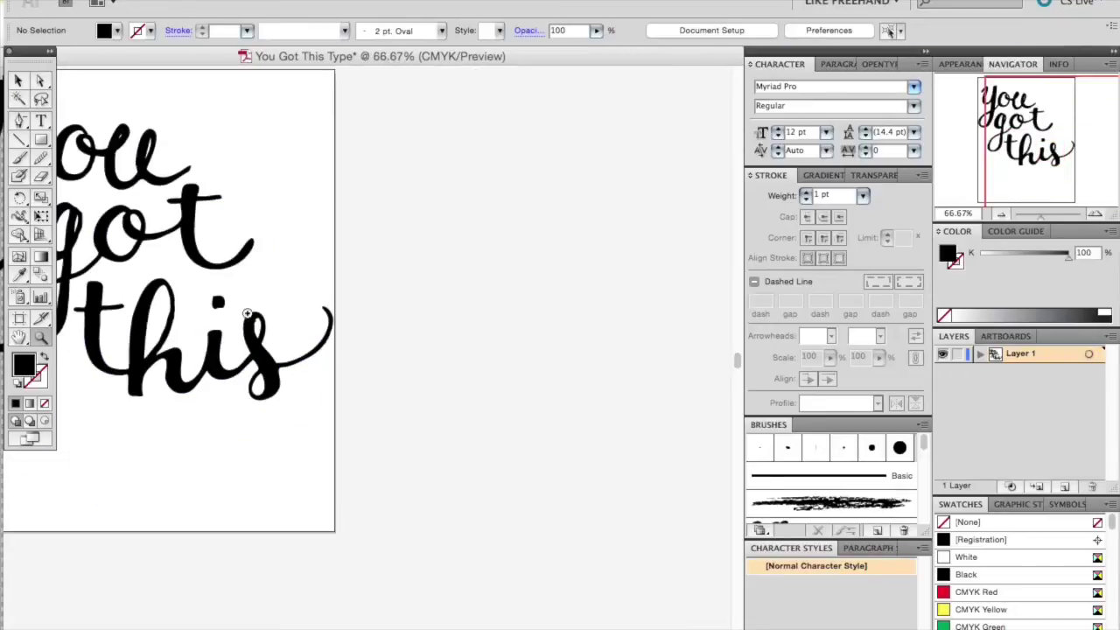
scroll(249, 315, "left", 5)
scroll(250, 315, "up", 2)
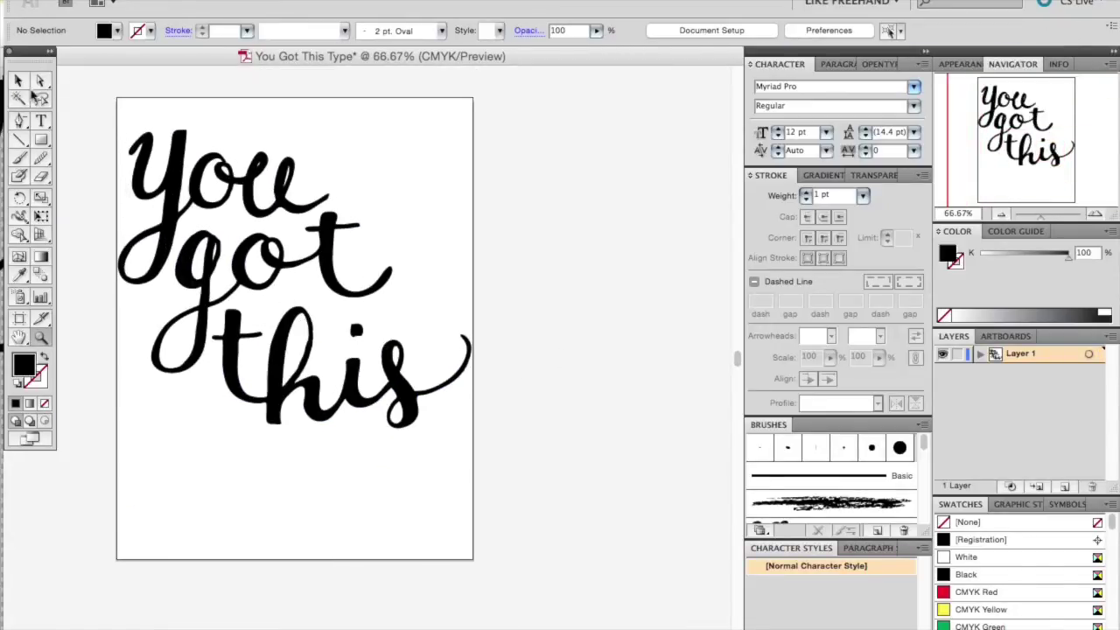
left_click(18, 81)
left_click_drag(100, 99, 553, 483)
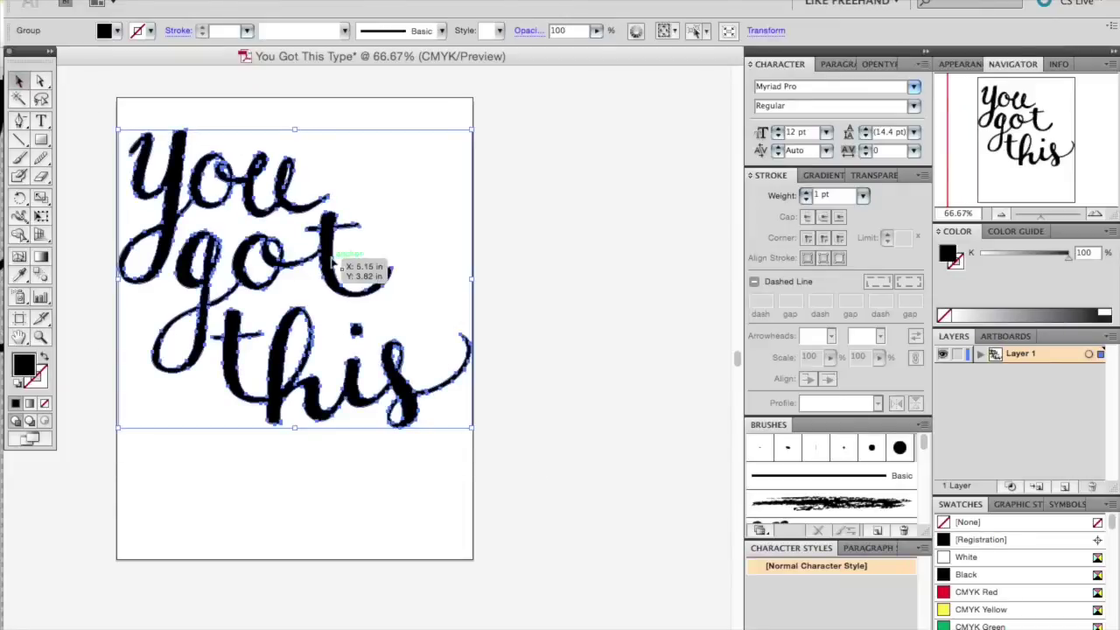
left_click_drag(340, 262, 340, 245)
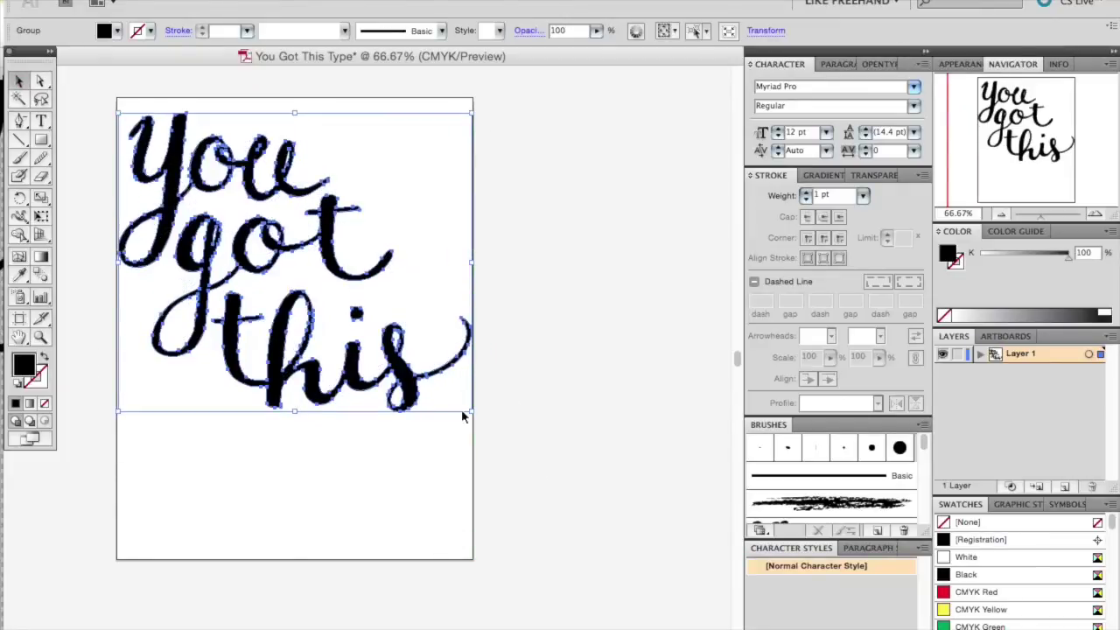
left_click_drag(470, 408, 458, 400)
left_click(525, 408)
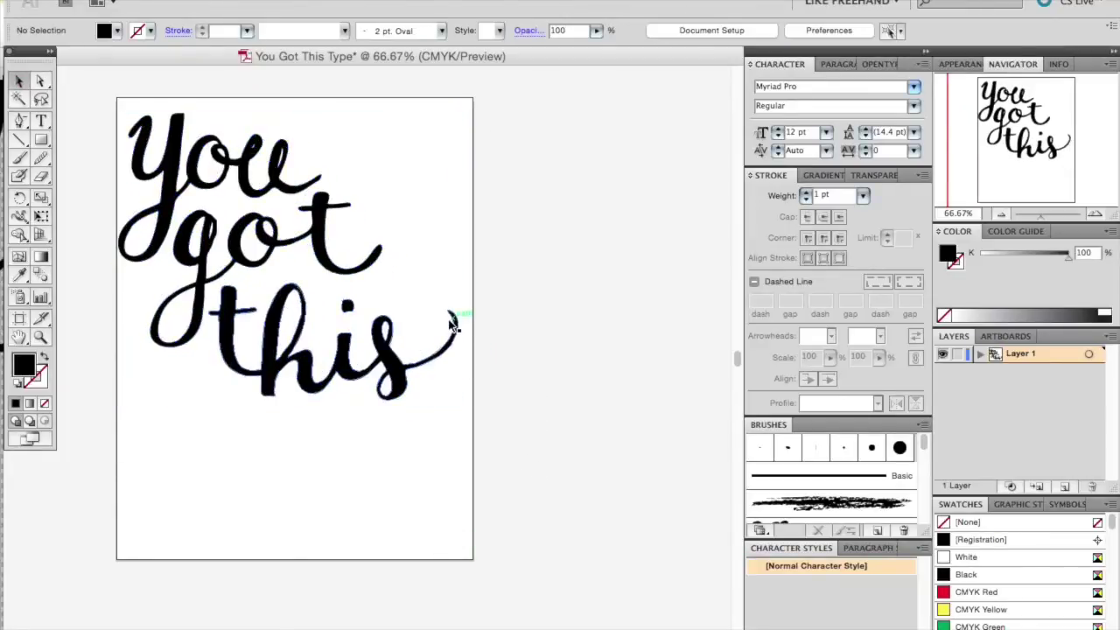
Move the lettering down to center it on the artboard, fine-tune its size, and deselect it.
left_click_drag(320, 242, 320, 316)
left_click_drag(451, 425, 452, 424)
left_click_drag(453, 423, 456, 424)
left_click(557, 356)
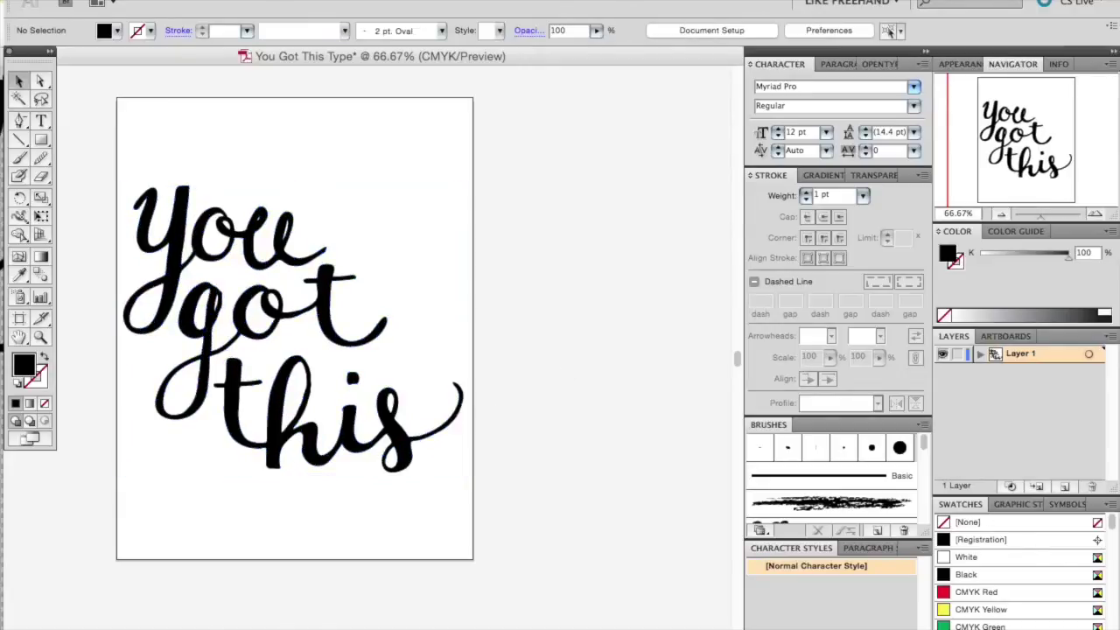
Save the artwork as You Got This Type.ai in the BLOG IMAGERY folder, in Adobe Illustrator (ai) format, version Illustrator CS5.
left_click(131, 2)
left_click(152, 167)
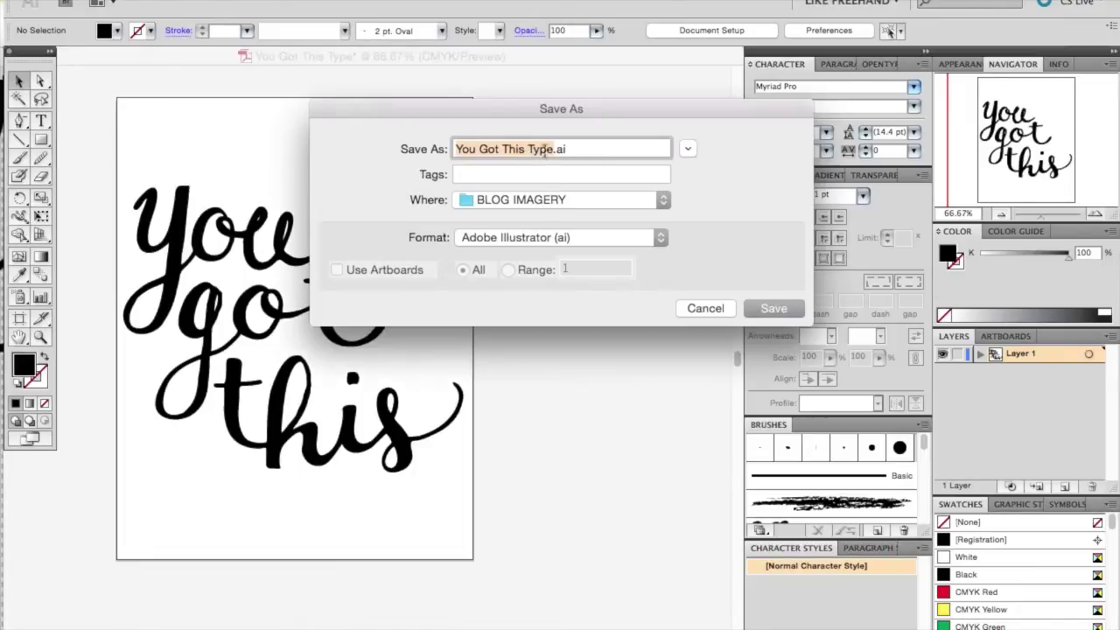
left_click(543, 237)
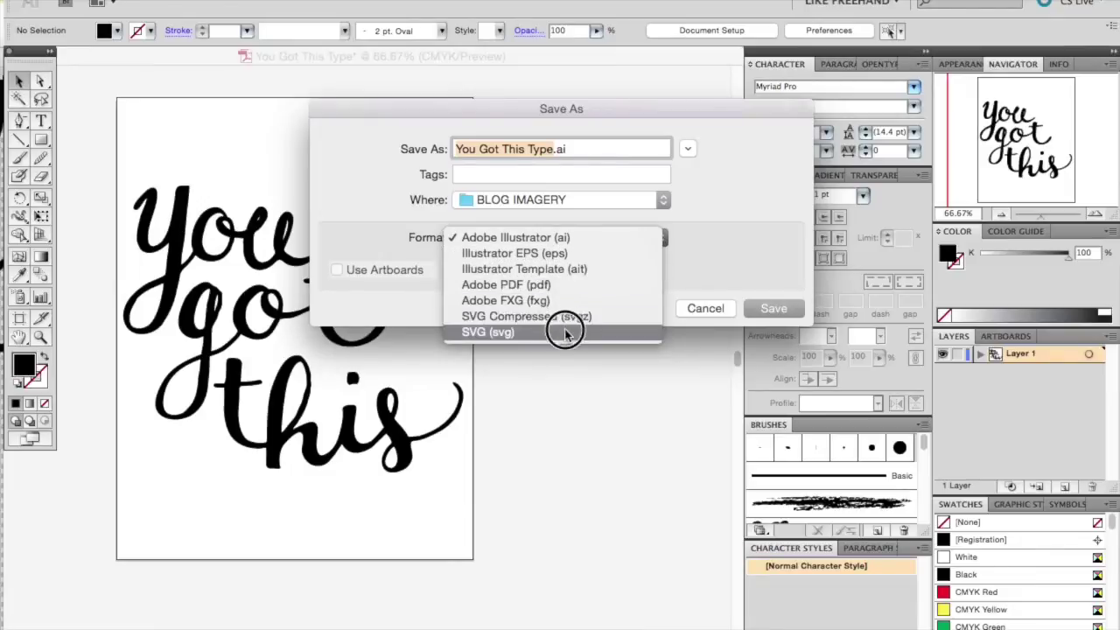
left_click(602, 237)
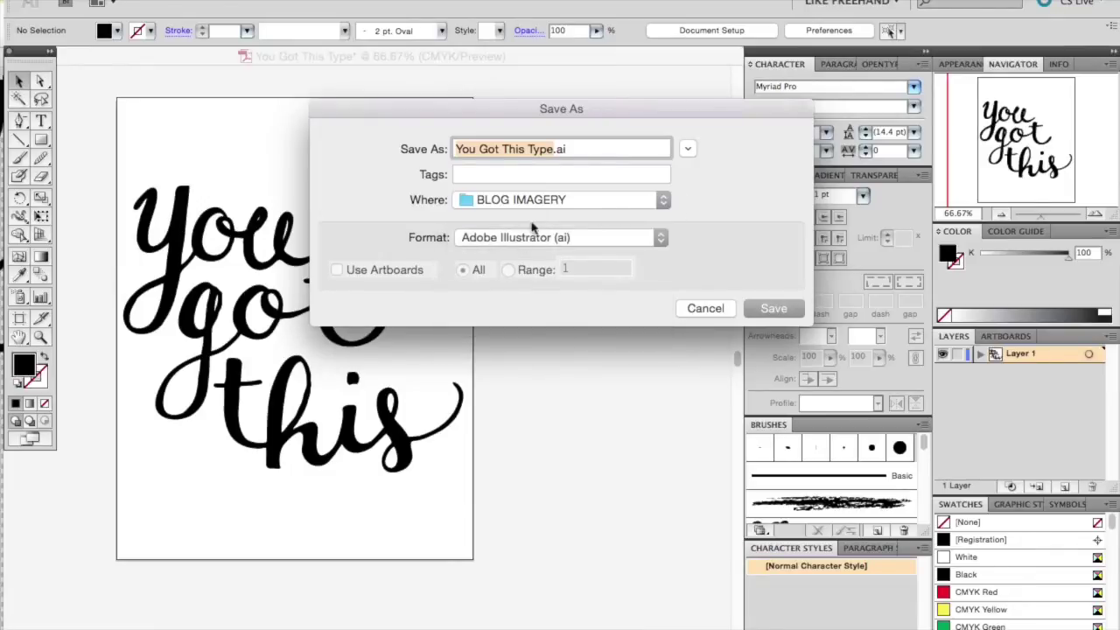
left_click(785, 308)
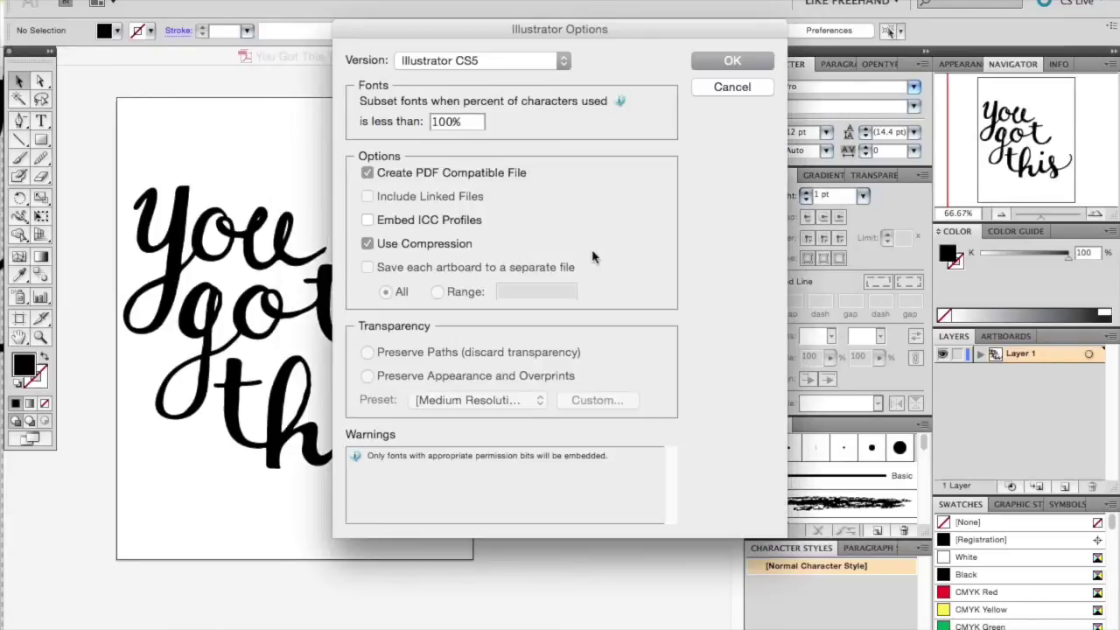
left_click(732, 61)
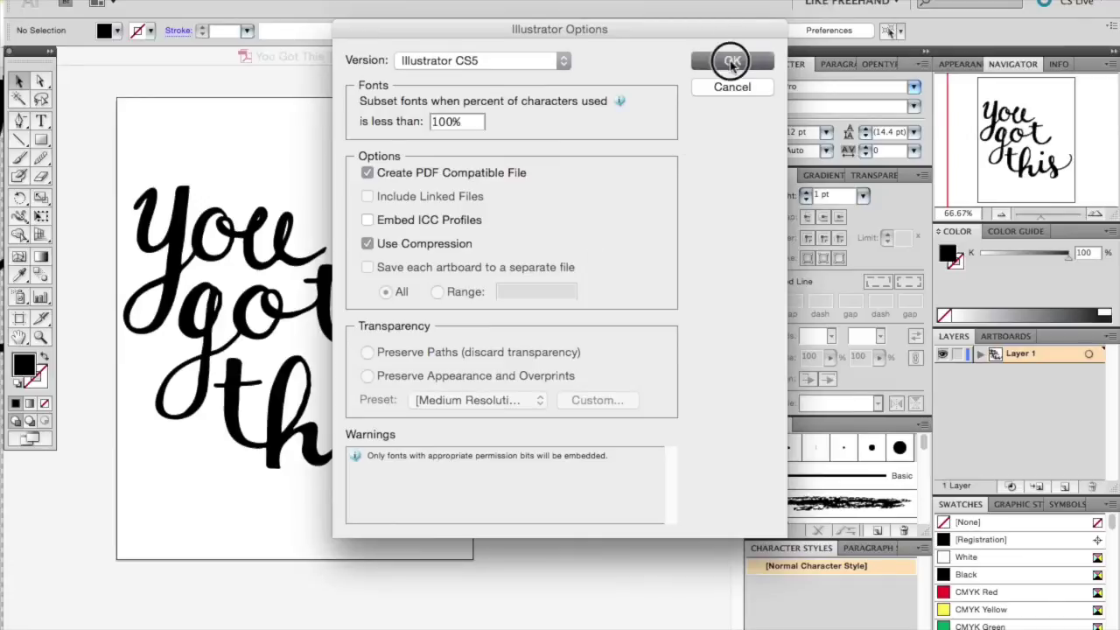